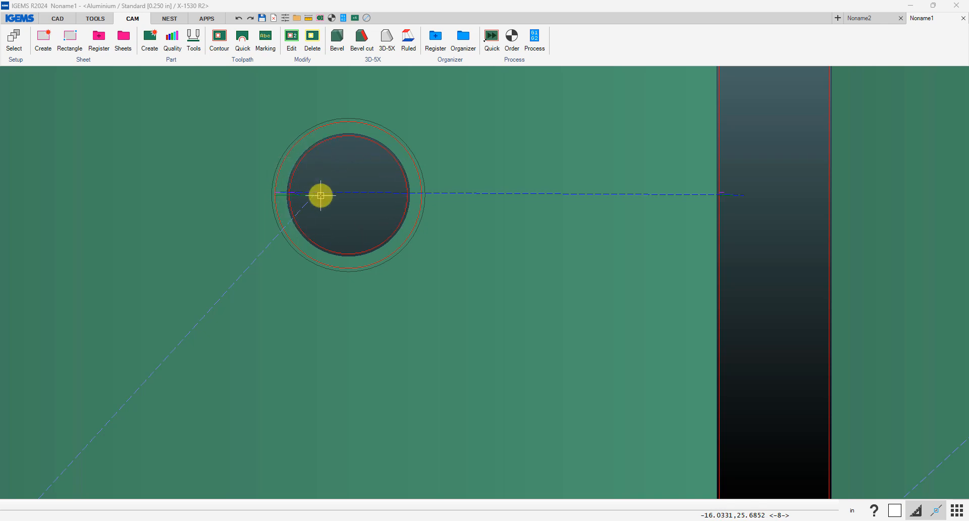
Step: Process the cut order of the first square part with the beveled hole, keeping the machine options and G92 work offset, and open its 2D simulation
scroll(321, 195, down, 1)
scroll(316, 201, up, 1)
scroll(315, 201, down, 1)
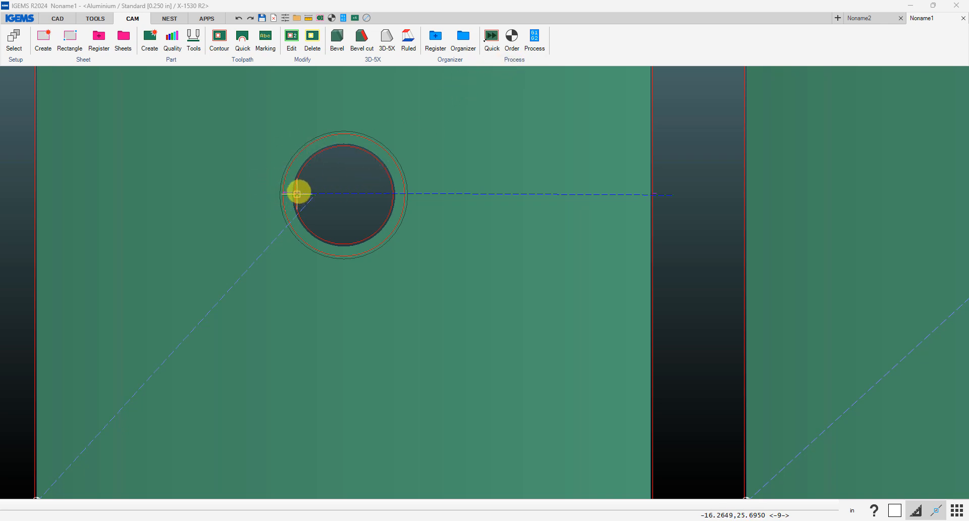
scroll(297, 194, up, 4)
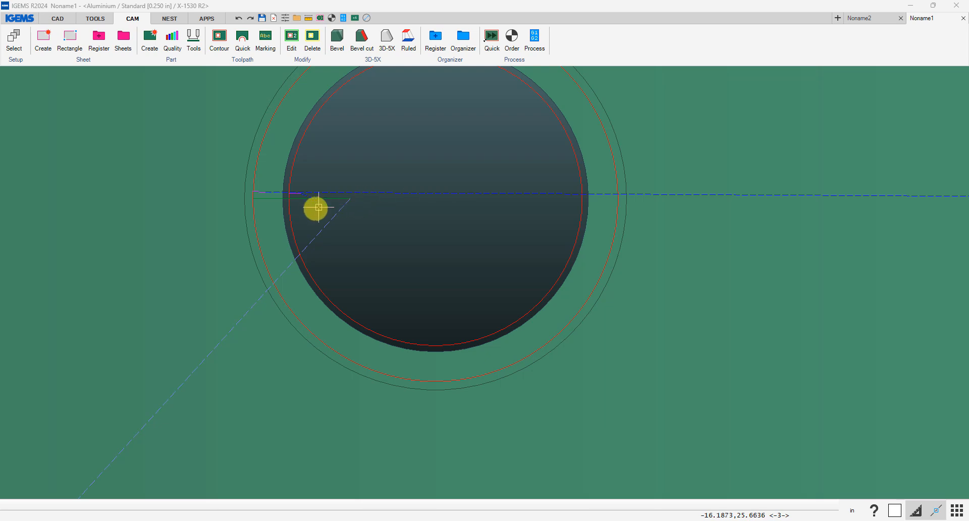
scroll(308, 202, down, 5)
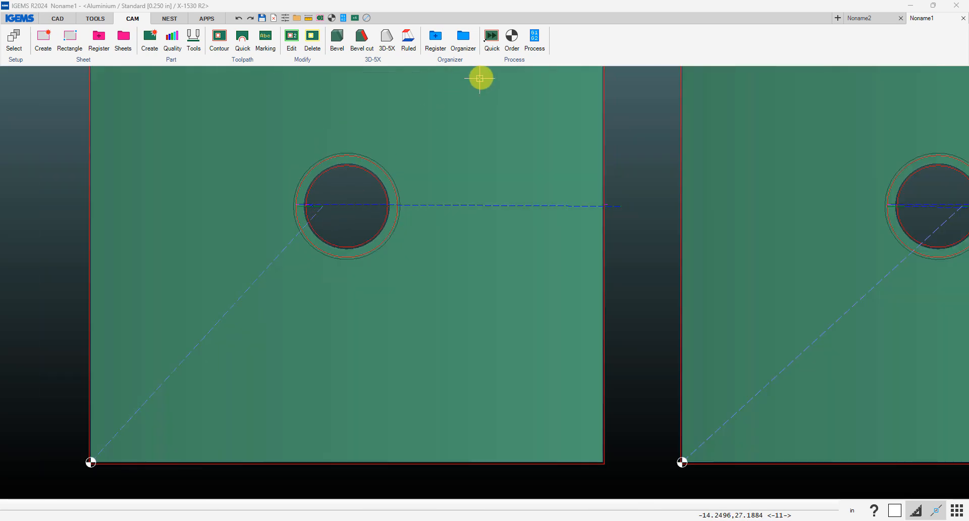
click(534, 36)
click(317, 212)
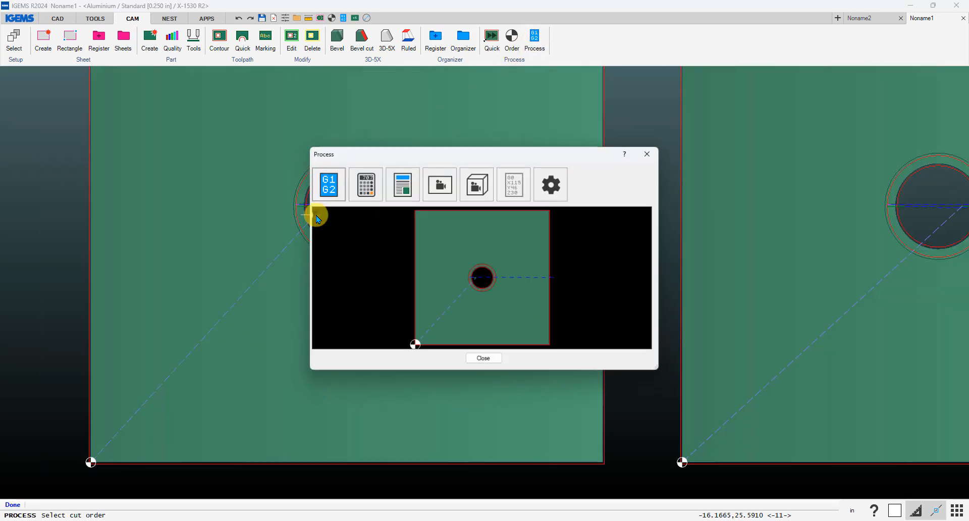
click(435, 184)
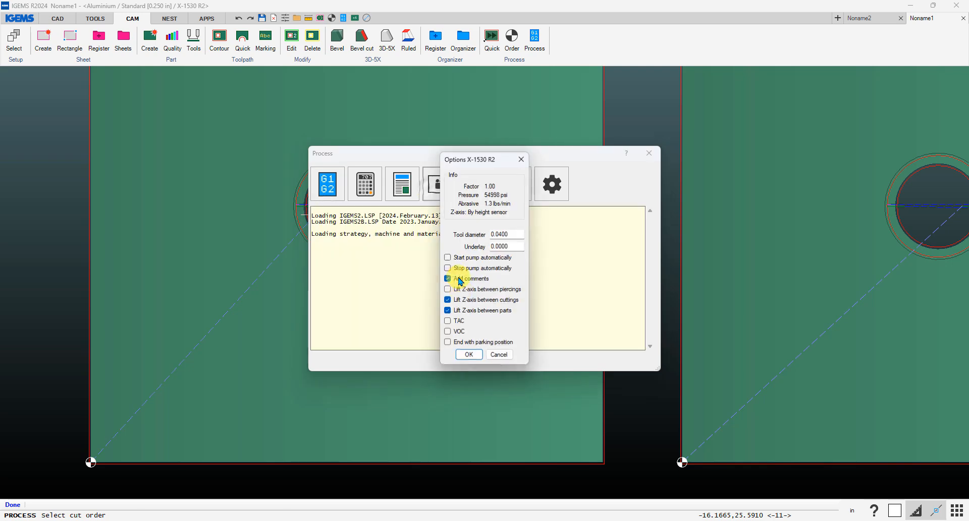
click(469, 355)
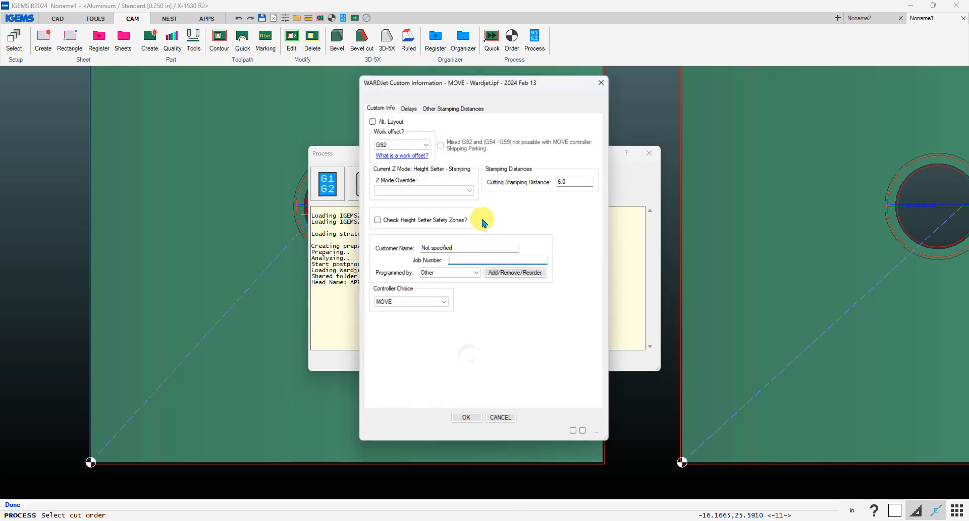
click(467, 421)
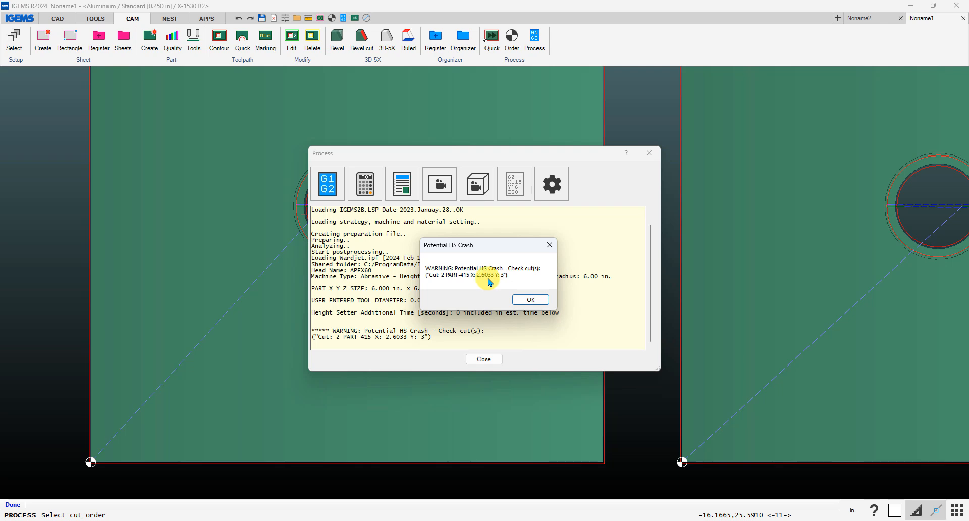
click(530, 300)
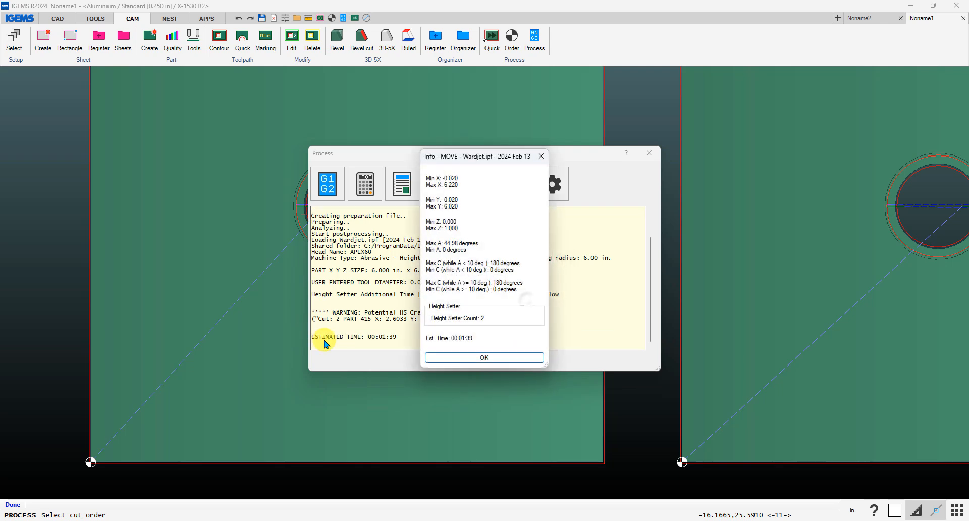
click(450, 359)
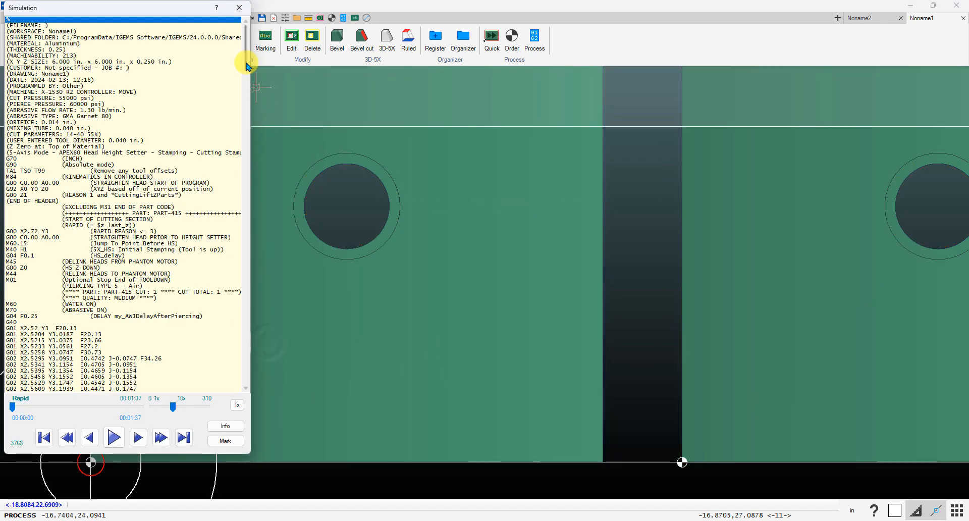
Step: Examine the simulation at the head-straightening line before cut 2, checking the height setter position over the hole, and close the simulation and process dialog
click(121, 298)
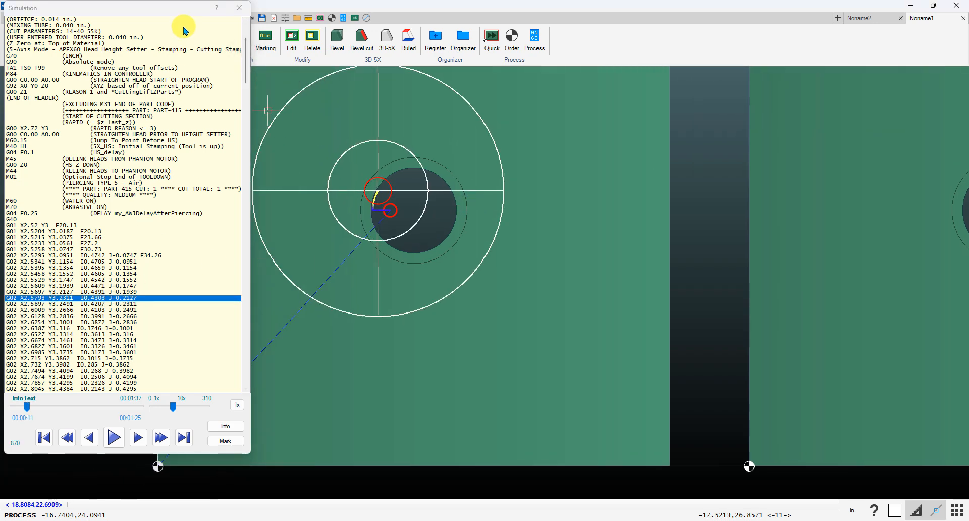
drag(247, 60, 248, 186)
click(85, 191)
click(31, 193)
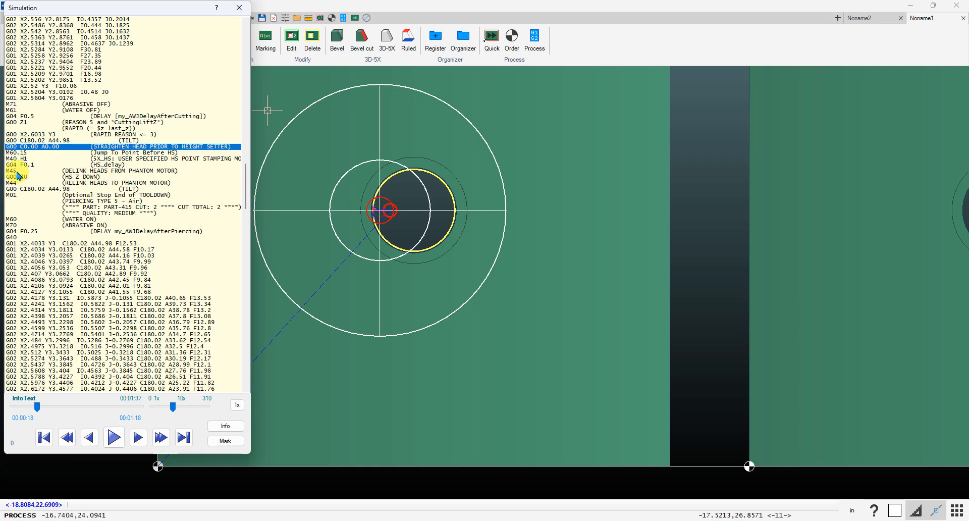
scroll(386, 216, up, 5)
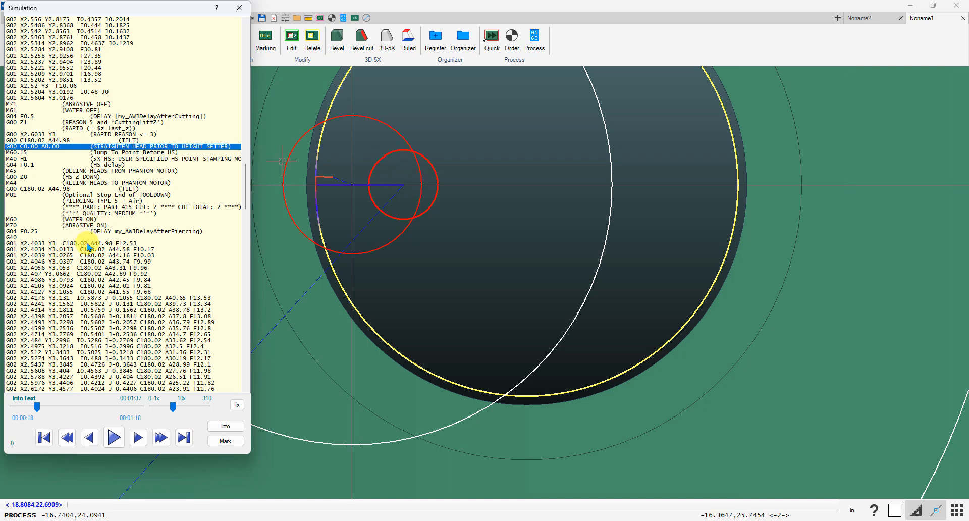
scroll(134, 232, down, 7)
scroll(136, 267, down, 9)
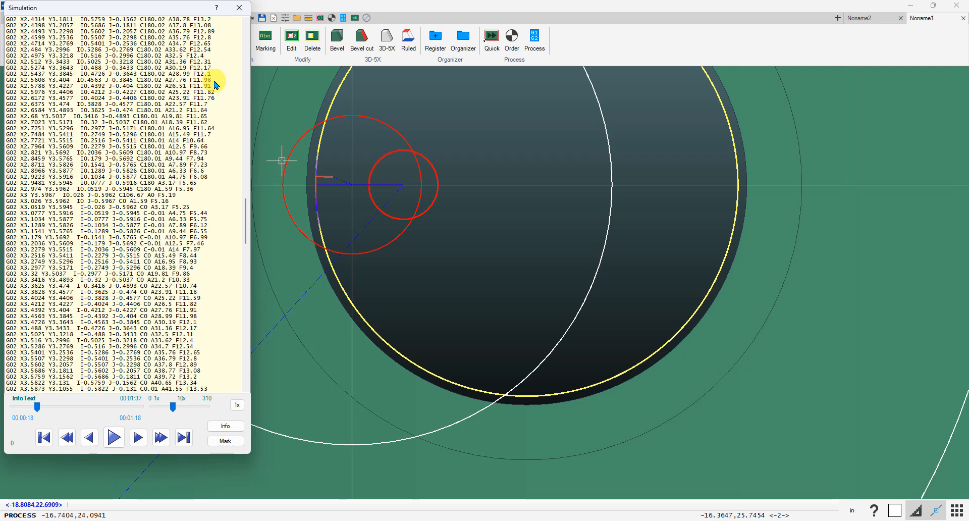
click(239, 10)
click(483, 359)
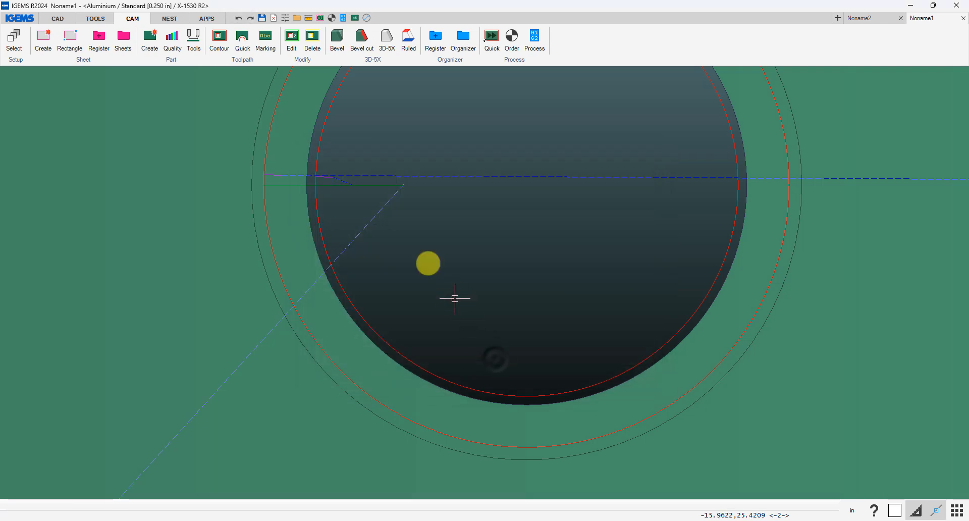
Step: Compare the hole's lead-in locations and cut paths on the first and second square parts
middle_drag(368, 190, 348, 249)
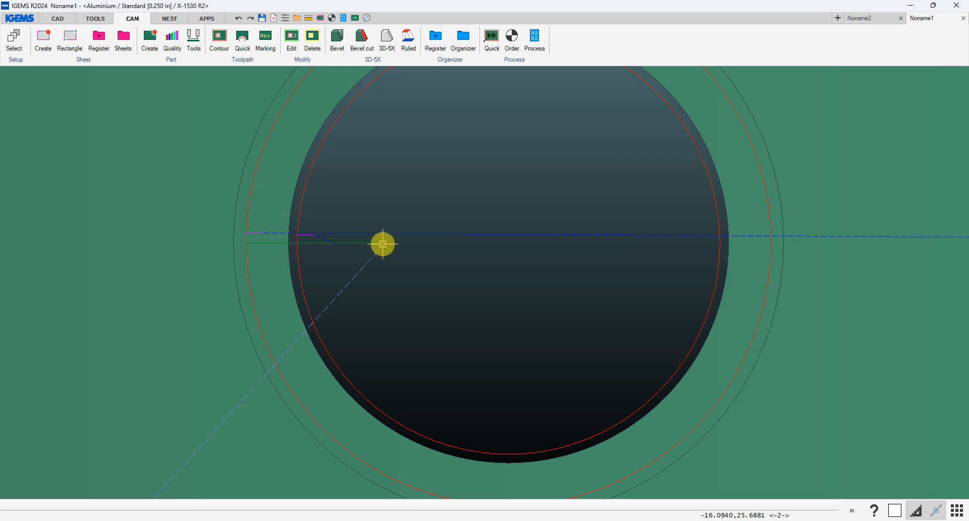
scroll(382, 243, down, 3)
scroll(360, 235, down, 2)
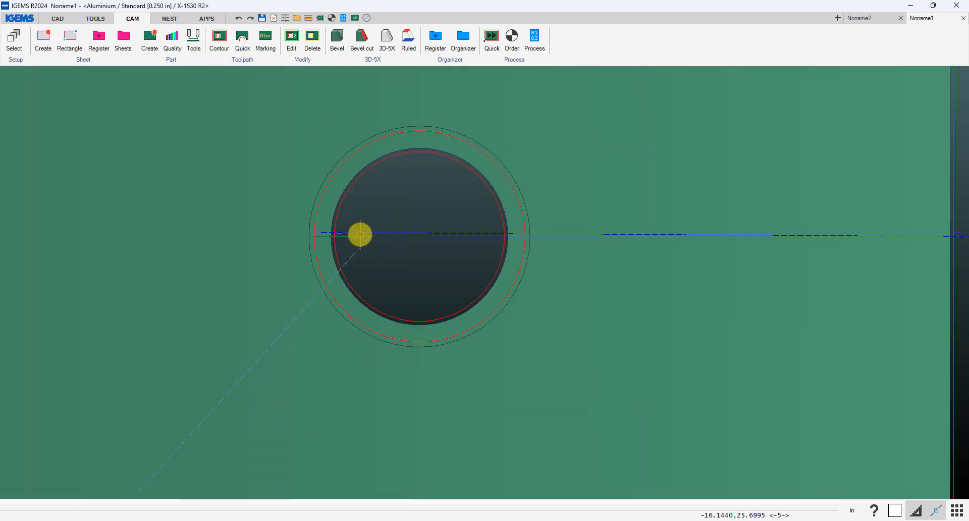
scroll(447, 212, down, 2)
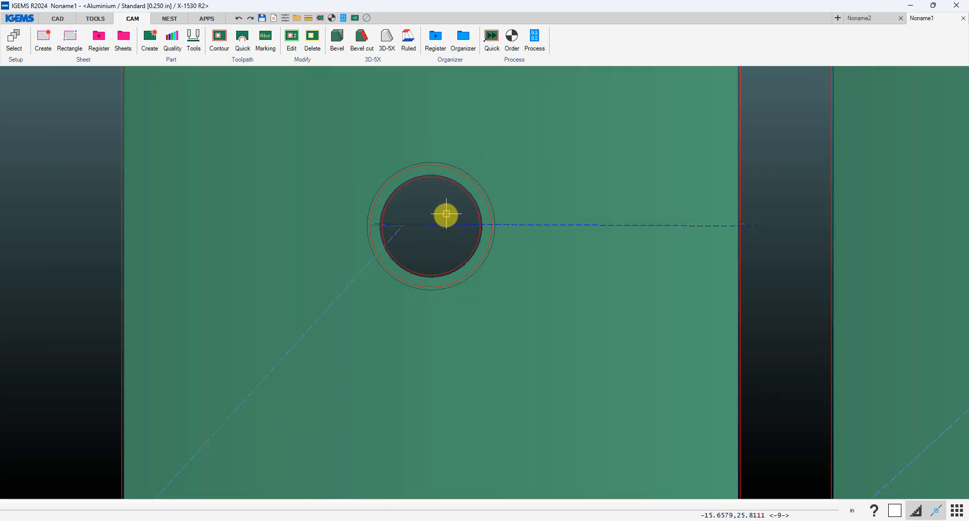
scroll(446, 214, down, 2)
middle_drag(463, 212, 47, 235)
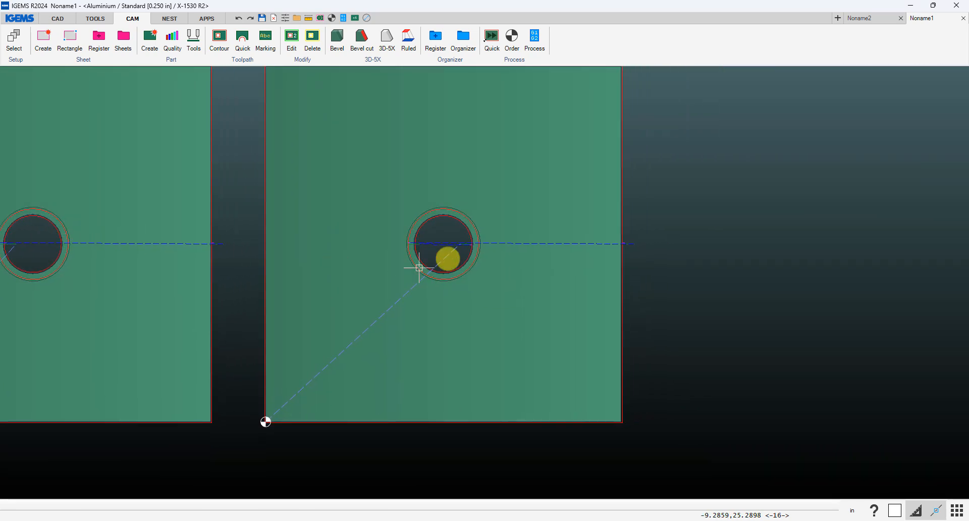
scroll(471, 253, up, 3)
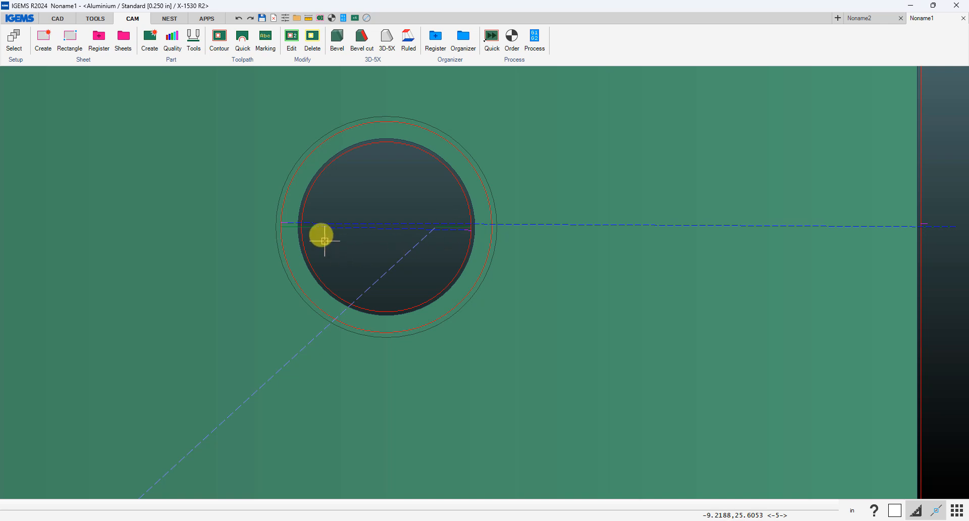
scroll(325, 241, up, 1)
scroll(489, 227, up, 2)
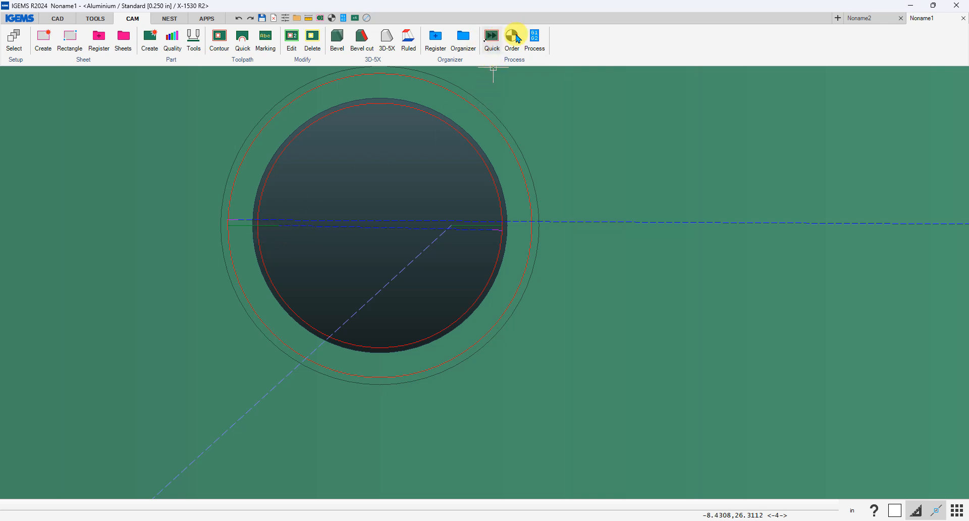
Step: Process the cut order of the second square part with the existing machine options and custom information, and open its 2D simulation
click(535, 34)
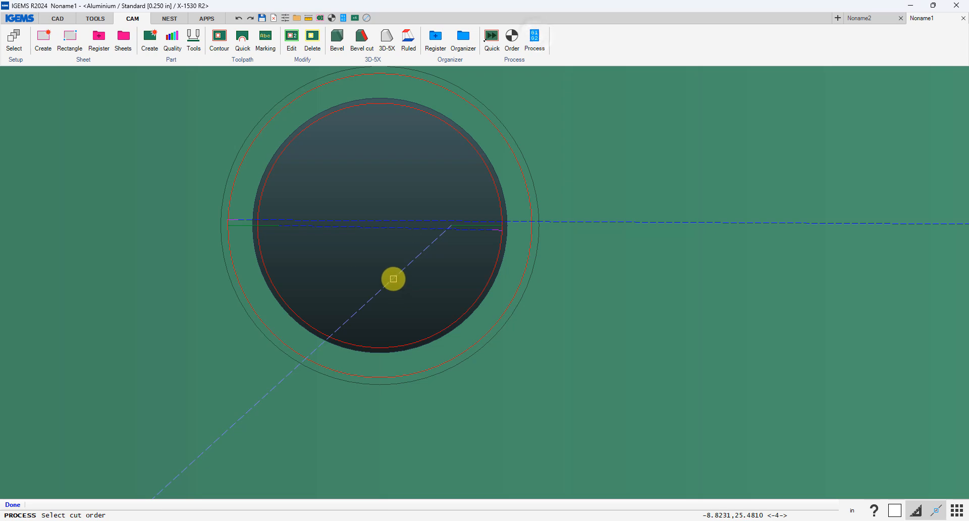
click(393, 279)
click(447, 188)
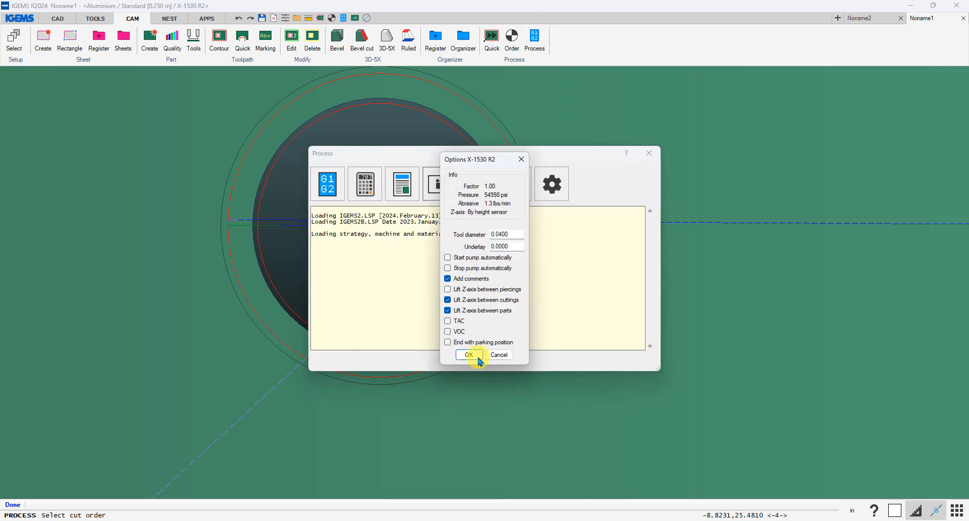
click(477, 356)
click(467, 415)
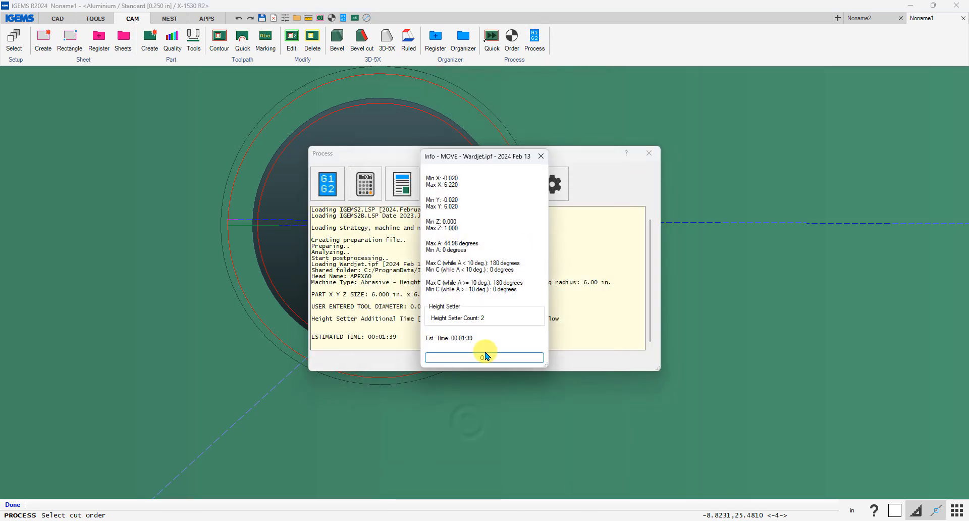
click(484, 356)
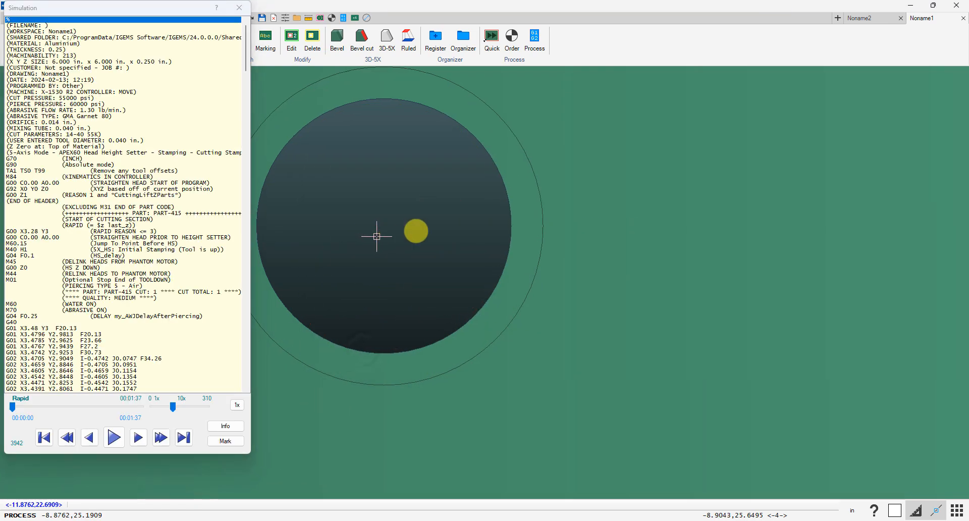
Step: Check the height setter position at the second part's head-straightening line before cut 2, and close the simulation and process dialog
drag(247, 48, 256, 185)
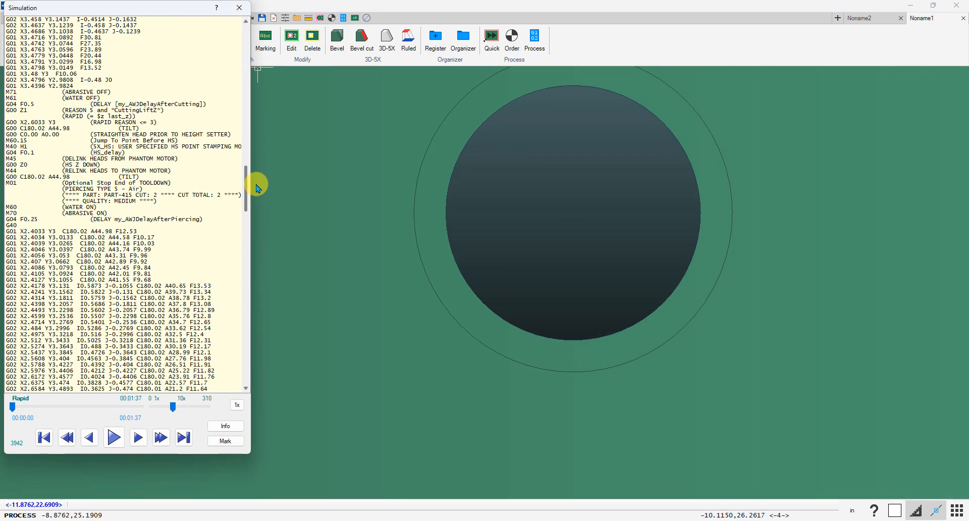
click(46, 152)
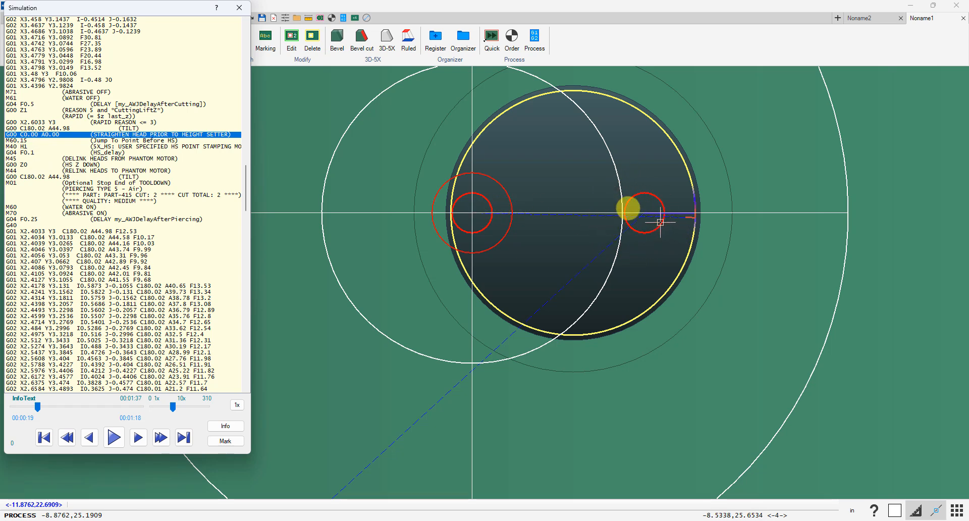
click(239, 9)
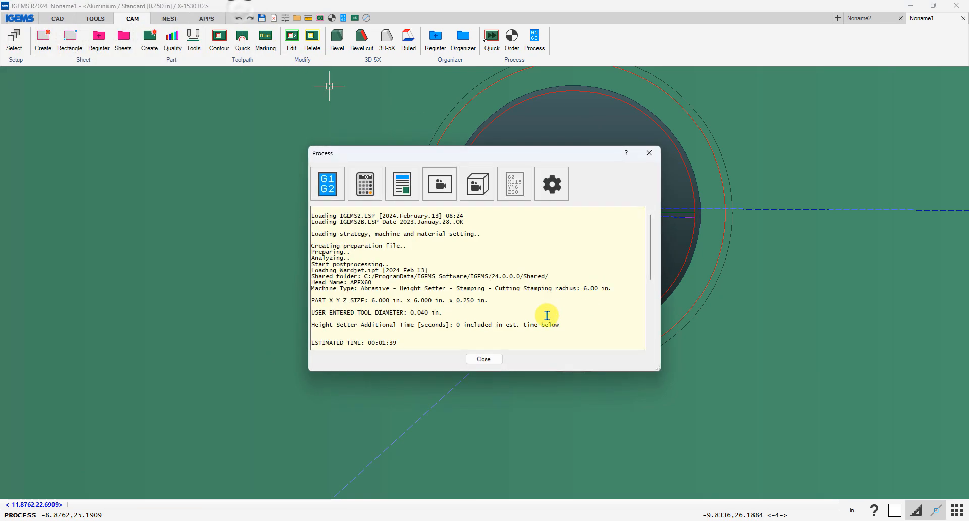
click(495, 361)
Step: Process the nested sheet of circles and squares with a cutting stamping distance of 6.0 and the MOVE controller, and open its 2D simulation
scroll(608, 279, down, 6)
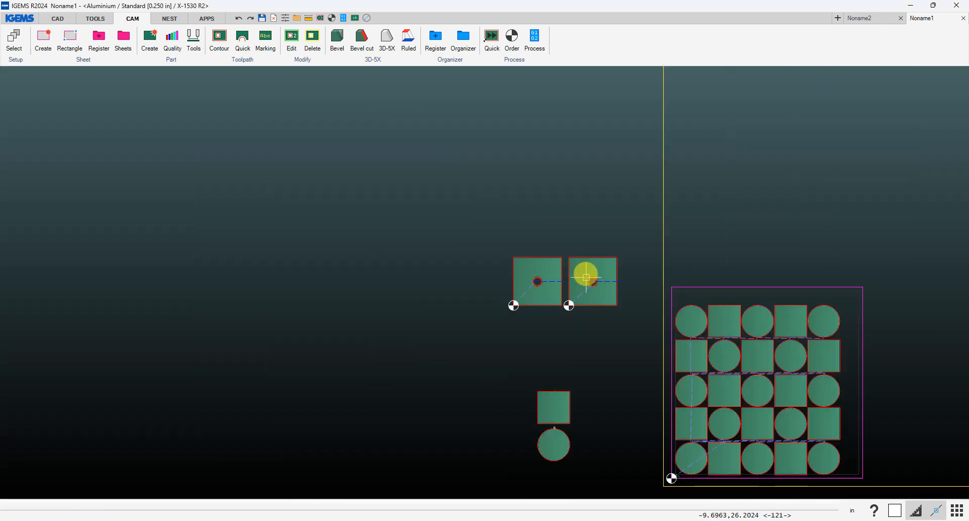
scroll(564, 215, up, 4)
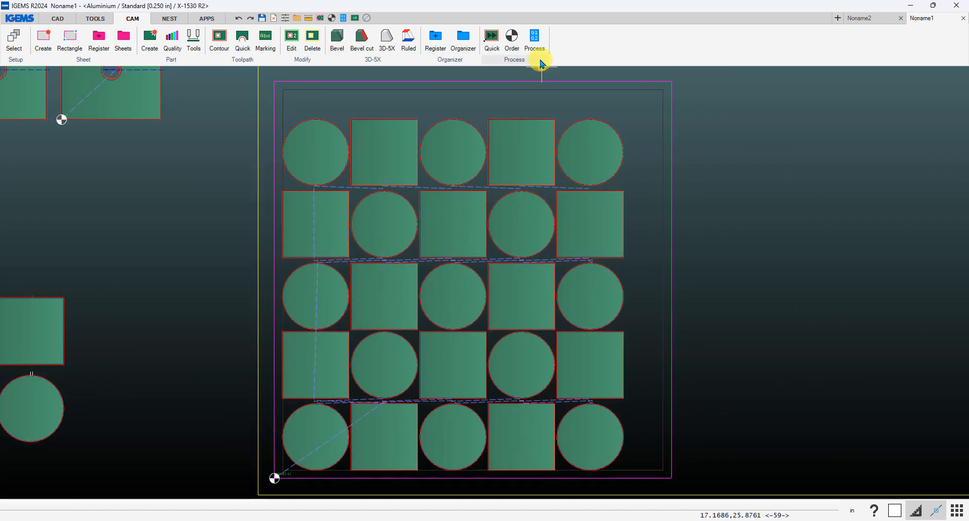
click(535, 45)
click(329, 439)
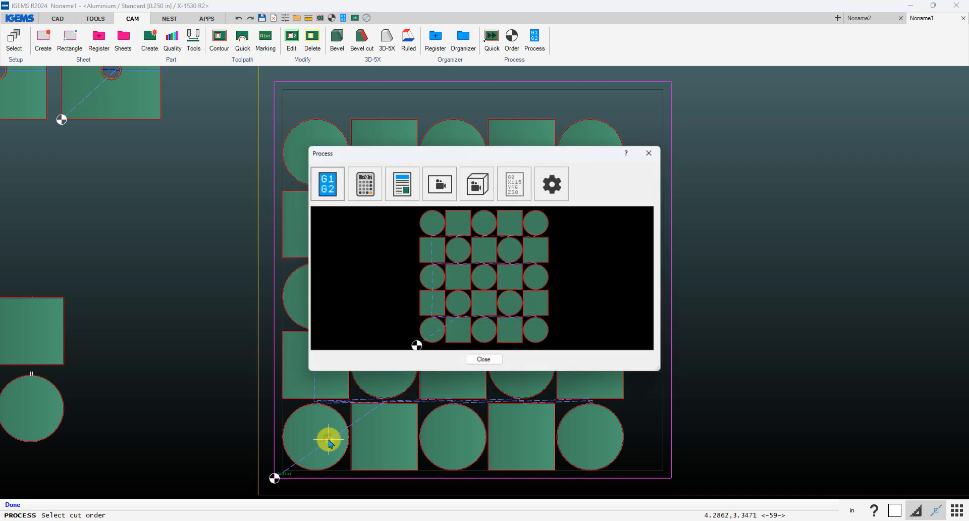
click(440, 199)
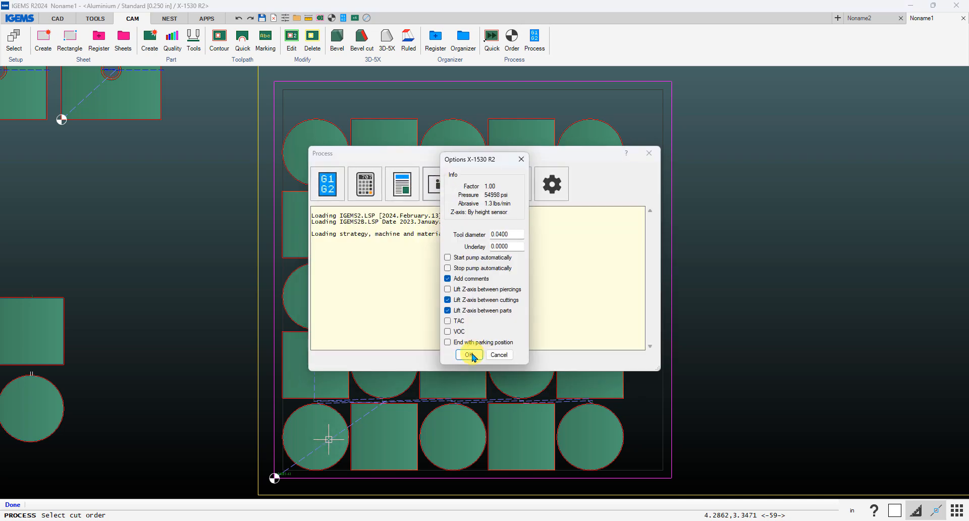
click(470, 355)
click(584, 182)
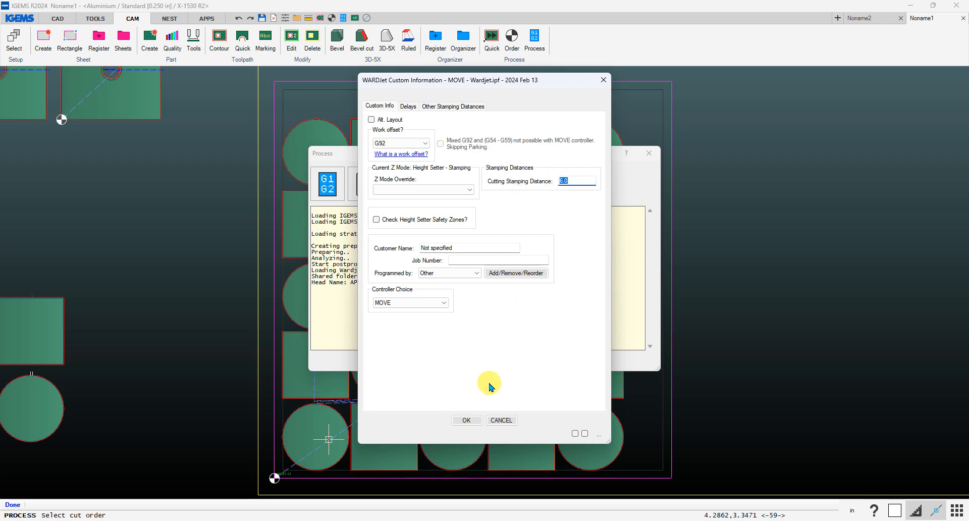
click(468, 420)
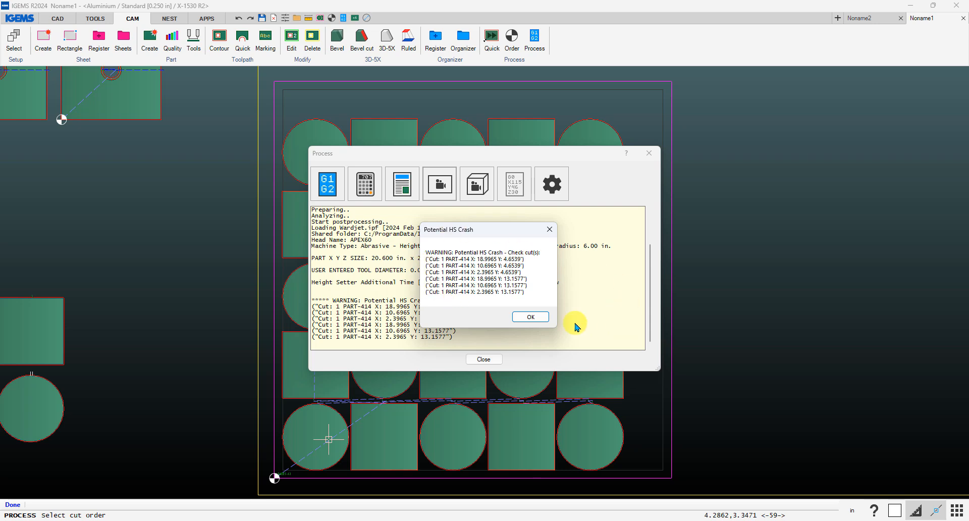
click(536, 318)
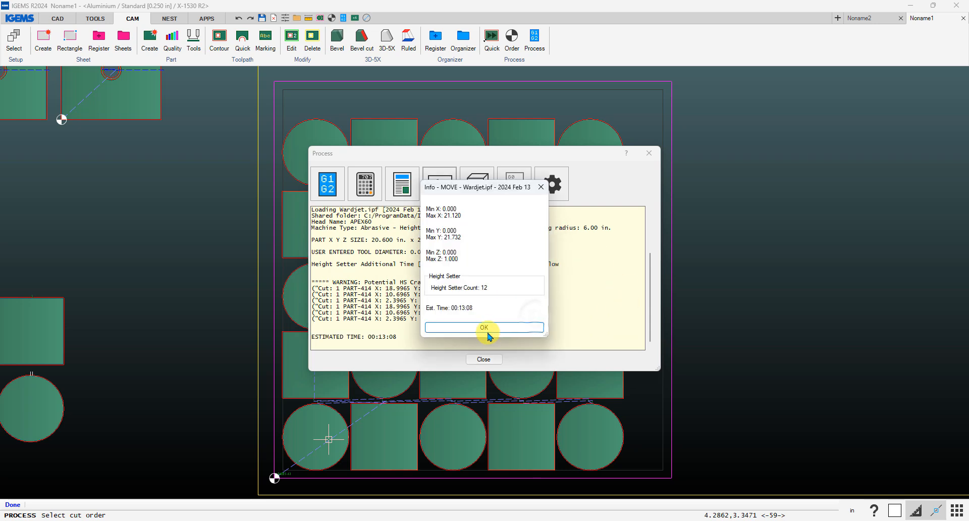
click(485, 328)
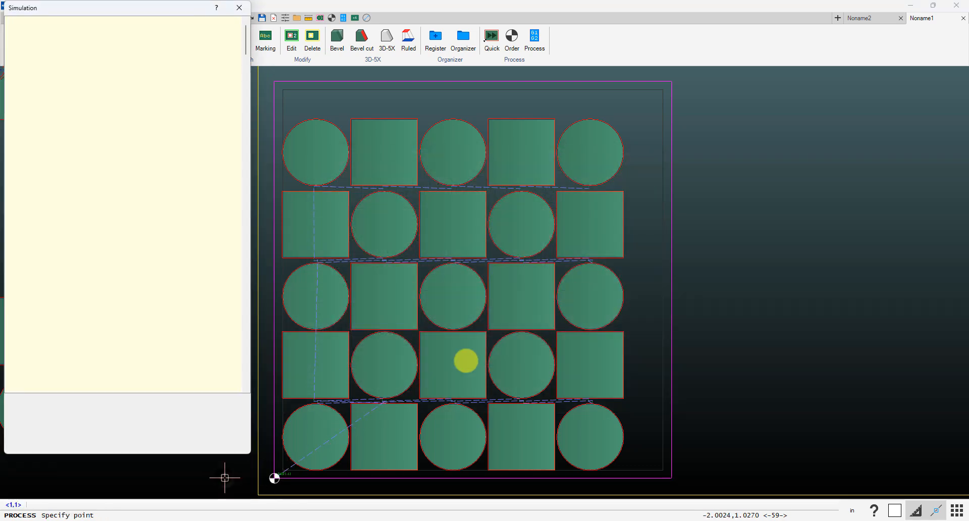
Step: Advance the nested sheet's simulation to the G02 X19.1 Y21.7316 line of the last circle near the program's end
middle_drag(466, 356, 575, 273)
drag(246, 37, 247, 378)
click(65, 159)
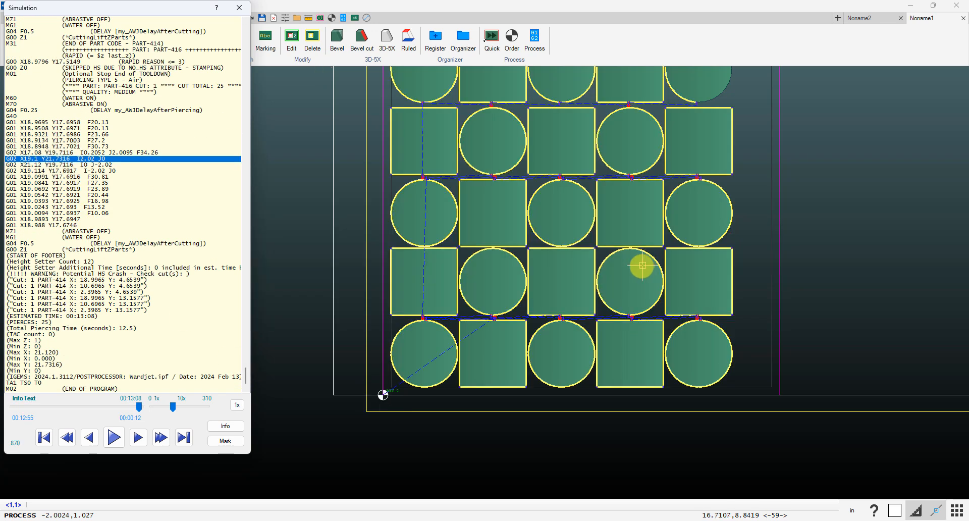
Step: Examine the pierce points and lead-ins between the first two rows of nested parts, and close the simulation and process dialog
scroll(632, 273, down, 2)
scroll(429, 344, up, 8)
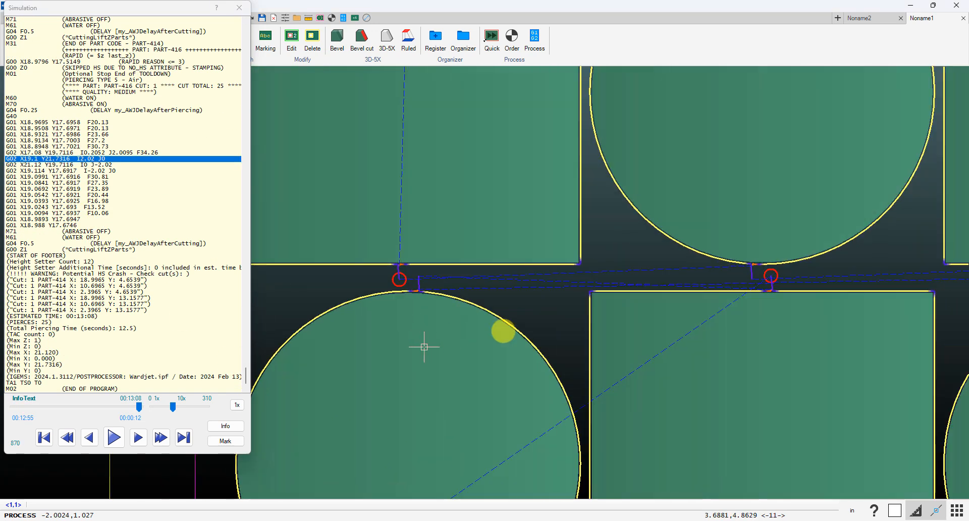
scroll(432, 298, up, 4)
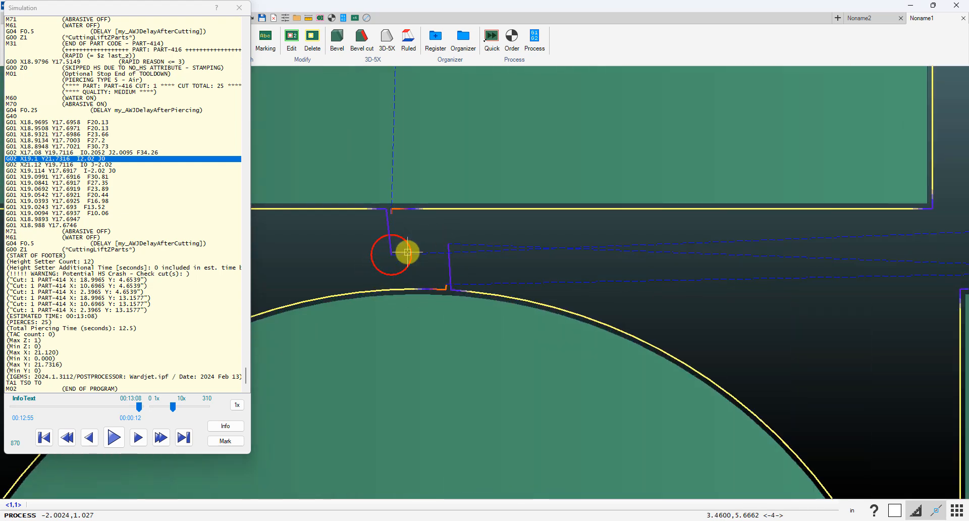
scroll(411, 265, down, 5)
scroll(414, 272, down, 1)
scroll(413, 270, down, 3)
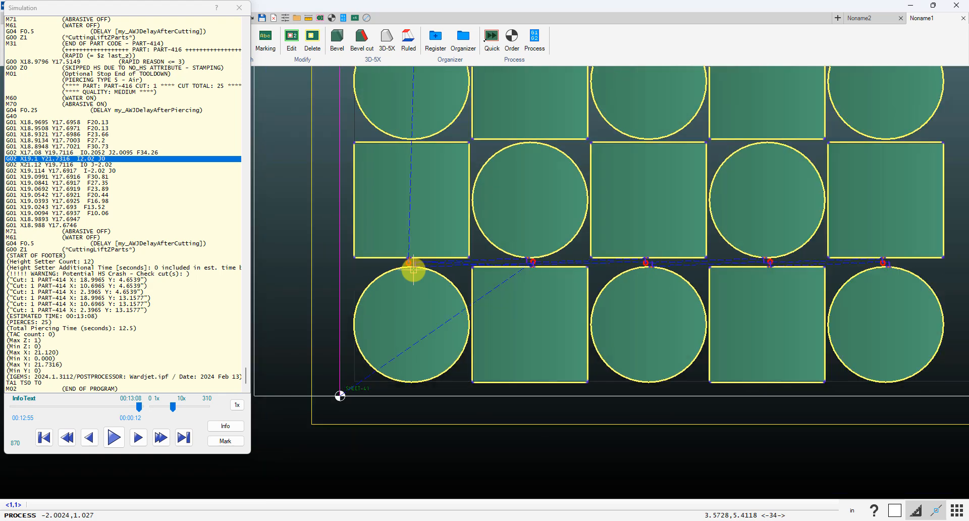
scroll(415, 266, up, 6)
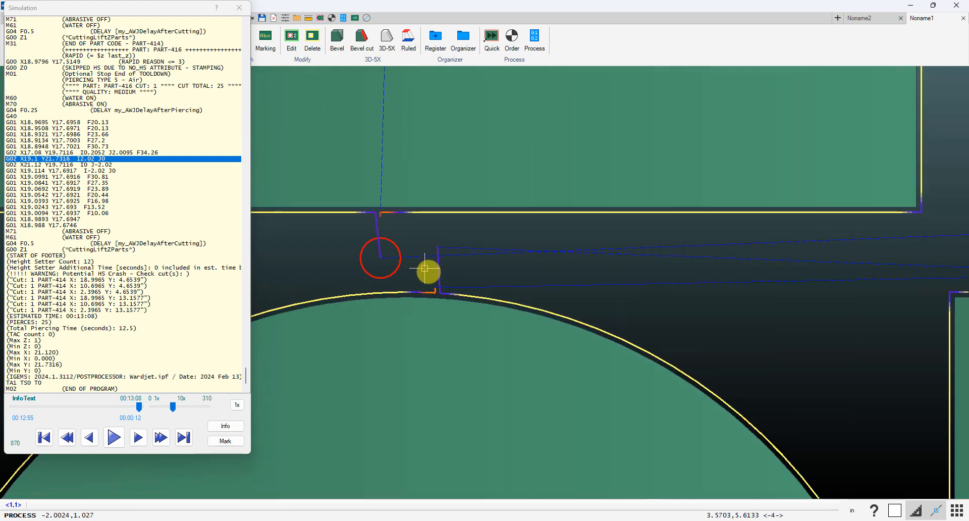
scroll(429, 275, down, 6)
middle_drag(529, 296, 432, 323)
scroll(439, 317, down, 2)
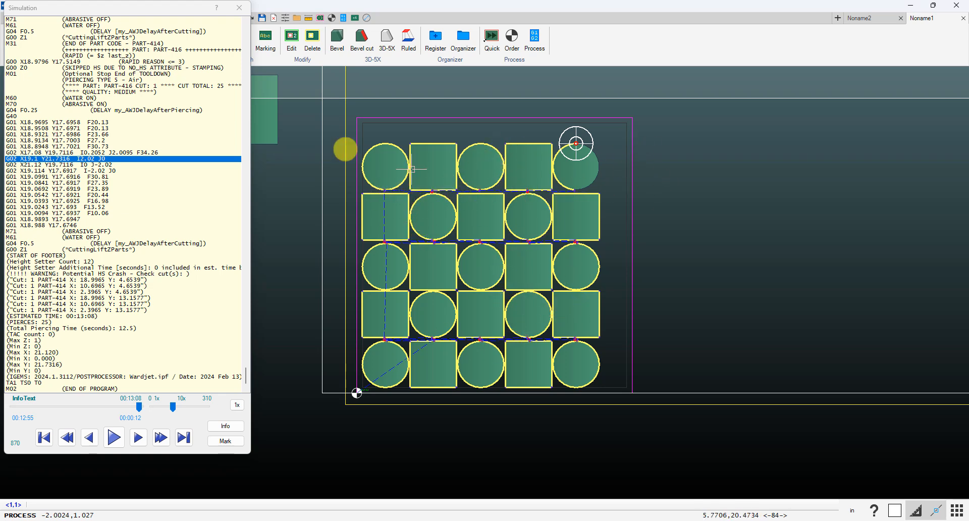
click(239, 10)
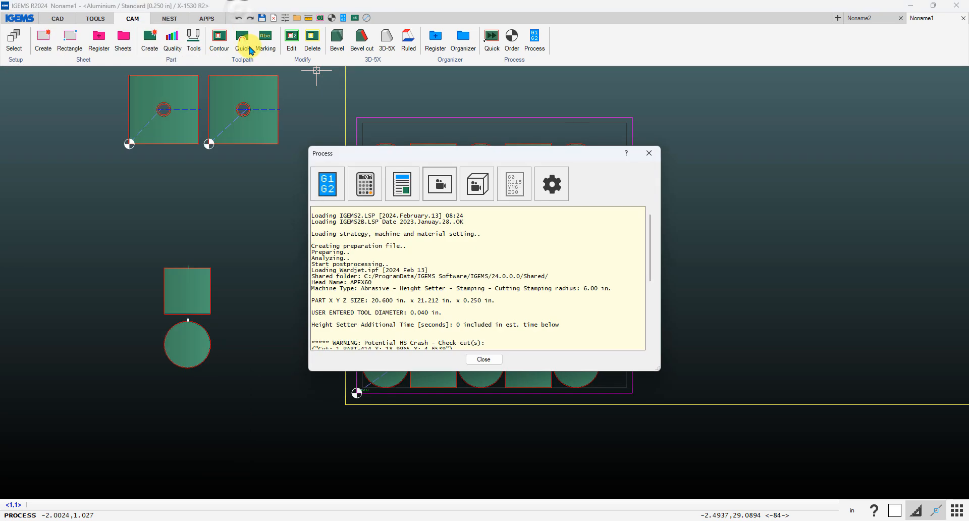
click(649, 154)
Step: Open the dialog for loading custom apps
middle_drag(493, 119, 359, 138)
click(207, 20)
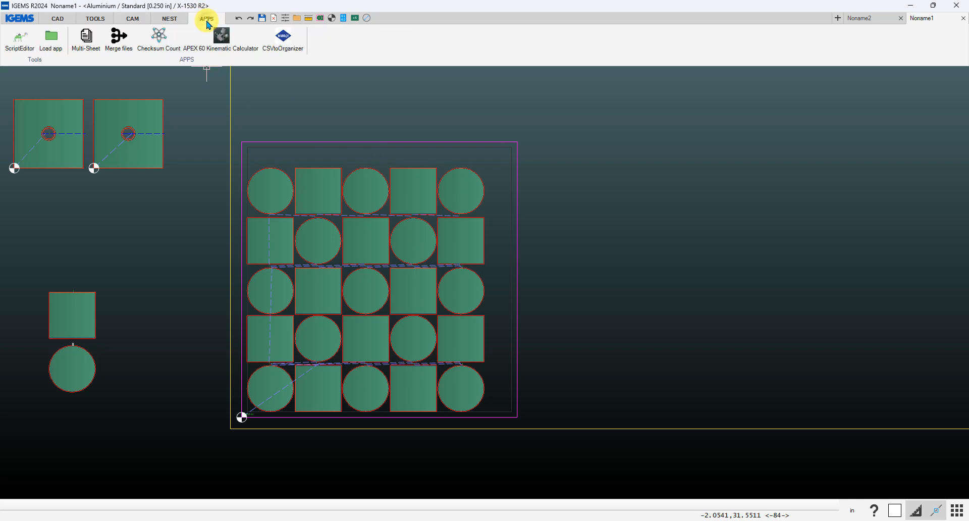
click(51, 43)
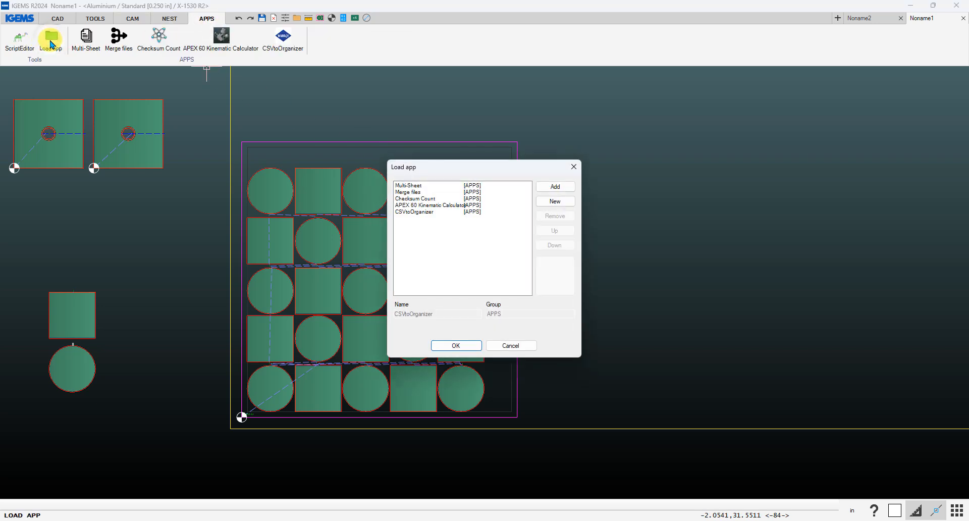
click(553, 187)
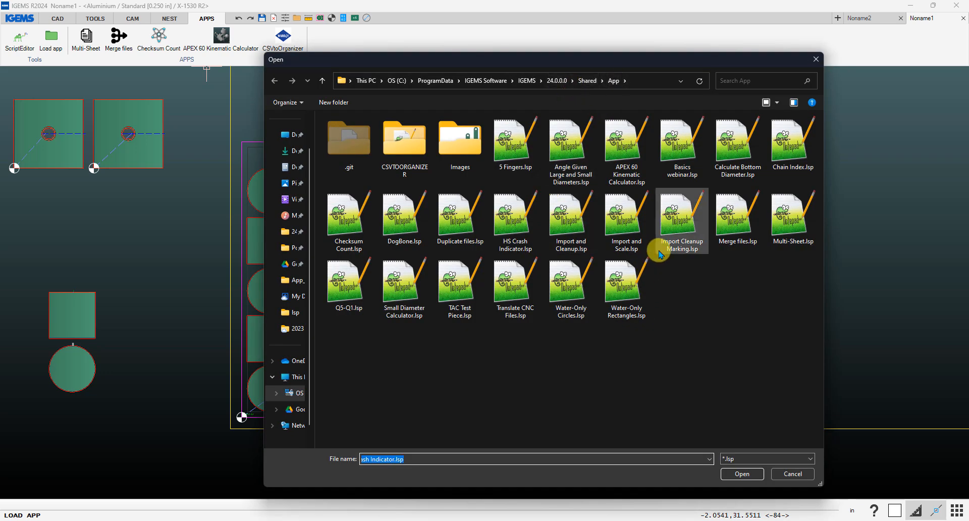
click(521, 233)
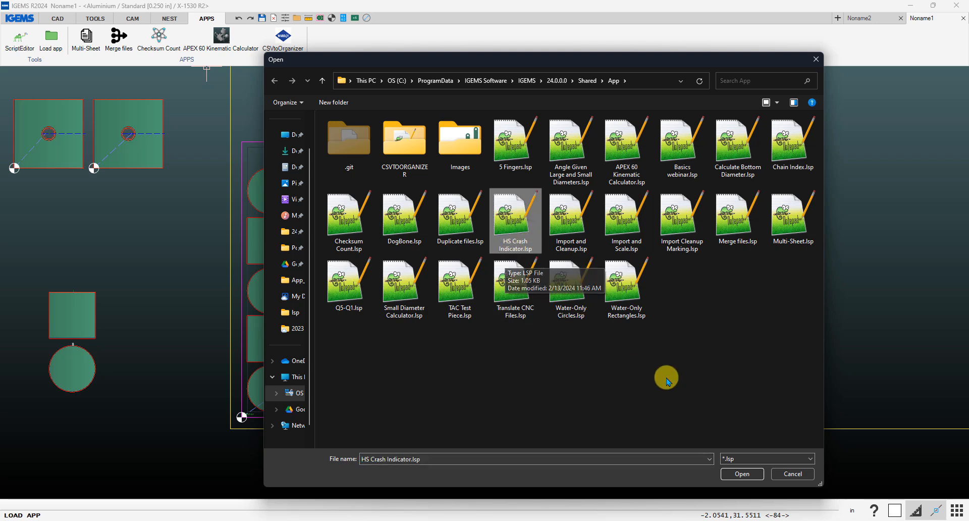
click(787, 475)
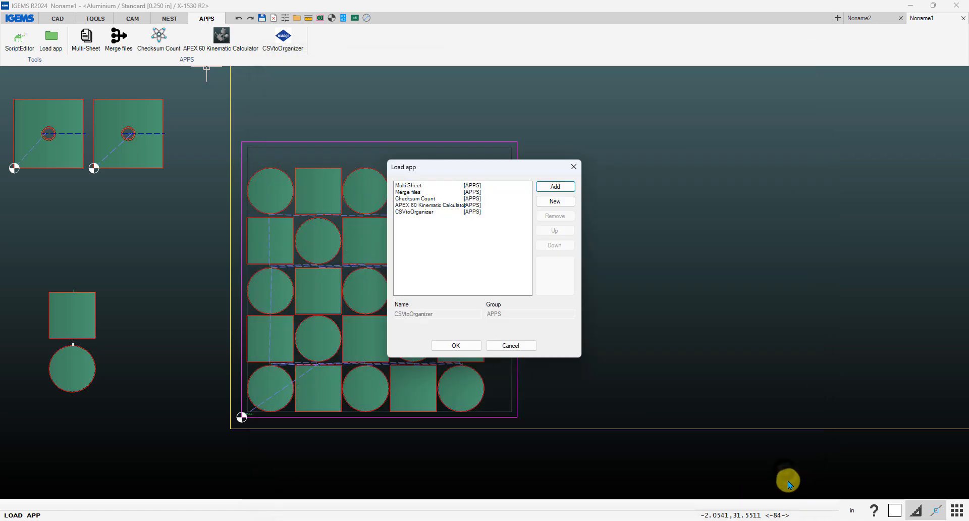
Step: Switch to the browser and open the IGEMS page on the IkuhluWiki site through its search
mouse_move(708, 519)
click(707, 480)
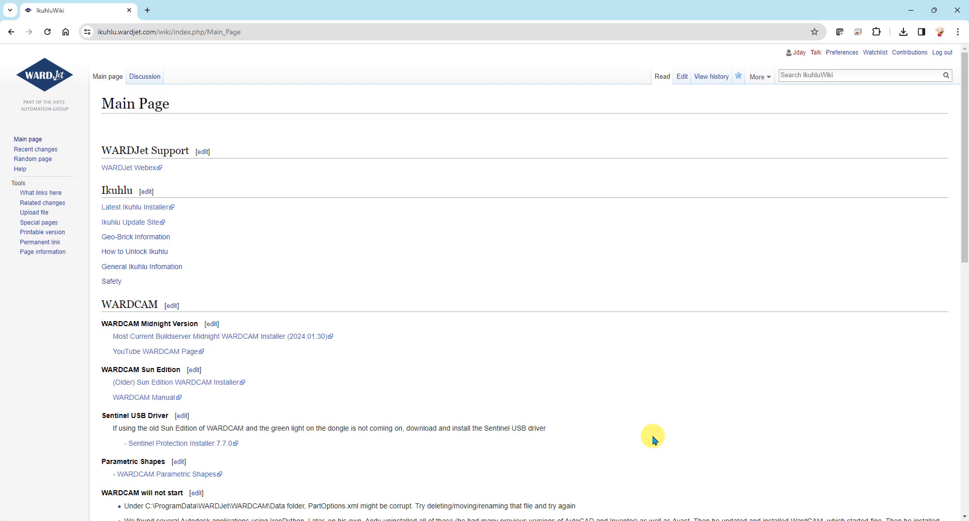
click(127, 33)
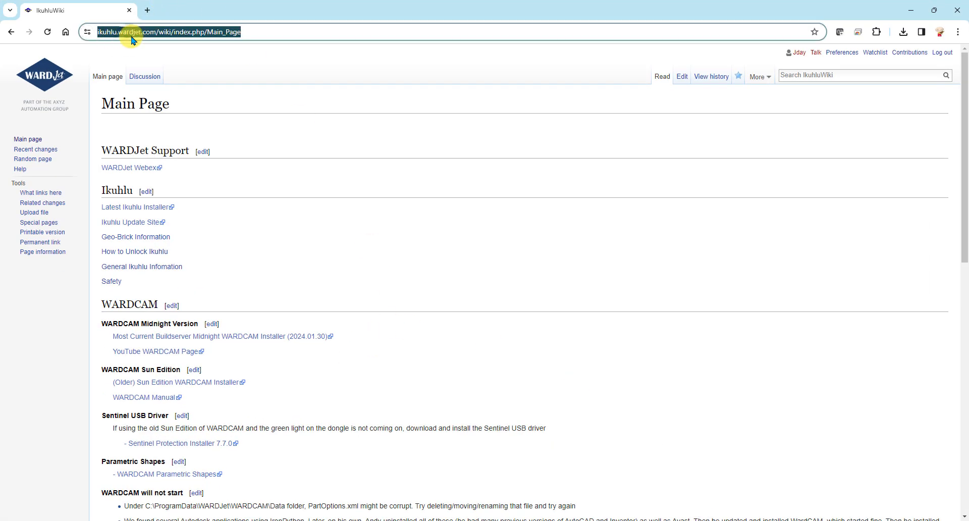
click(157, 33)
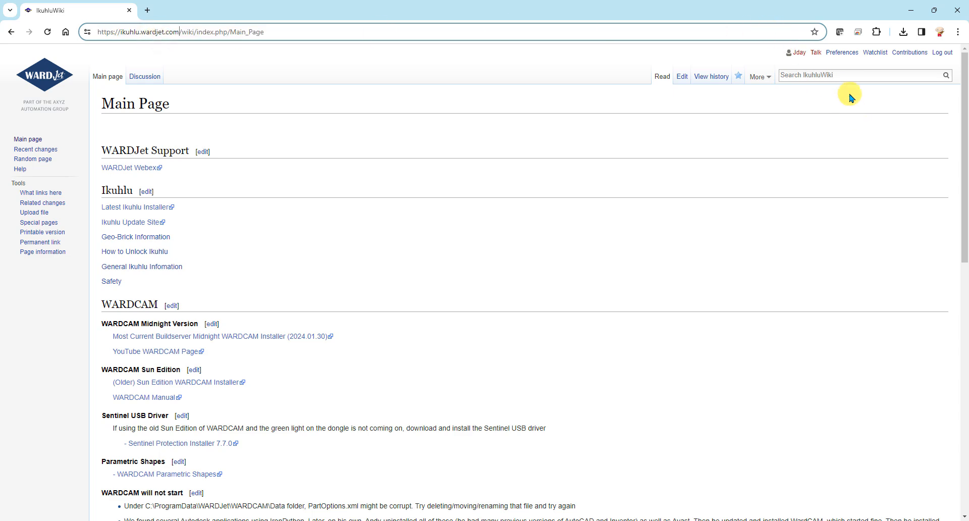
click(844, 76)
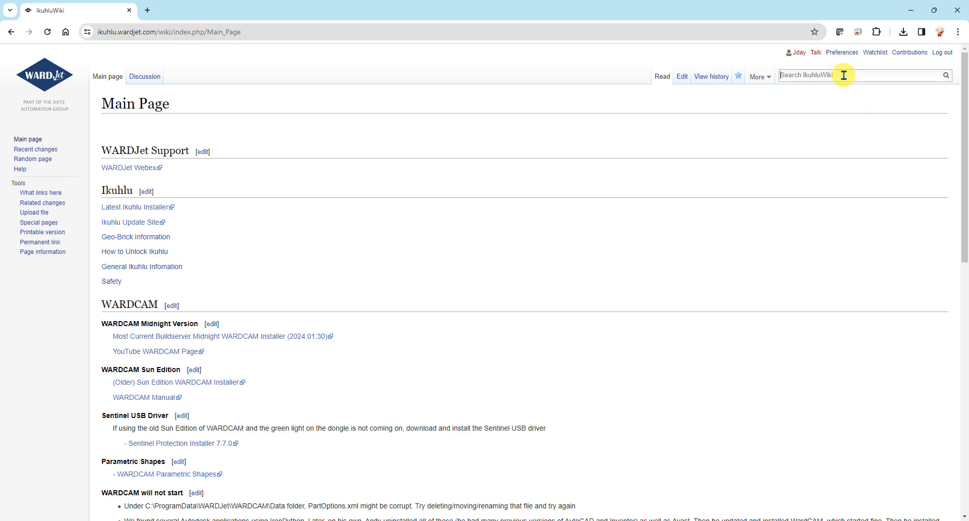
text(i)
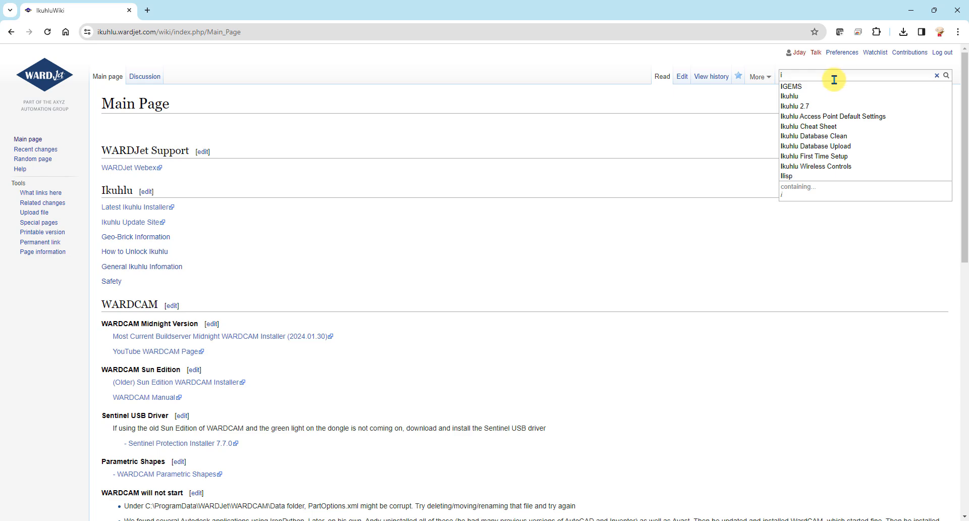
click(802, 87)
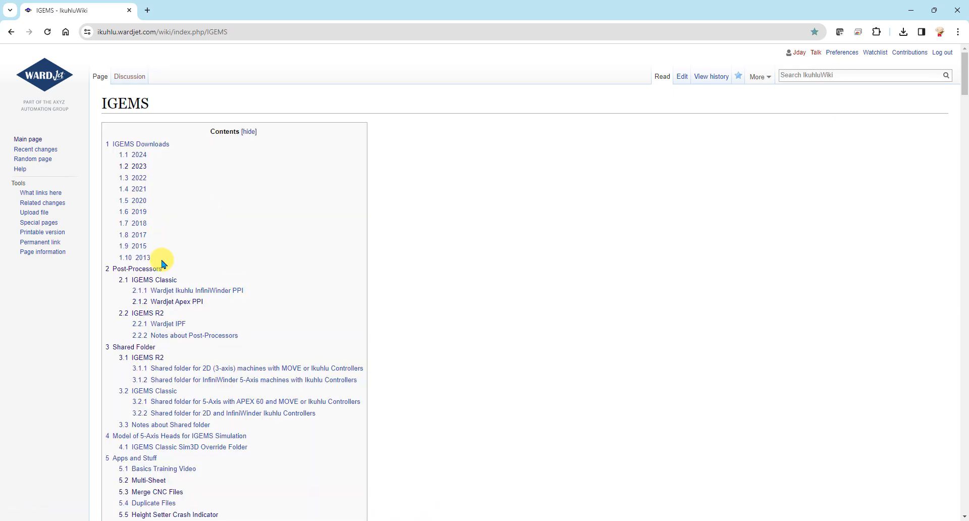
Step: Look up the Height Setter Crash Indicator files and their target folder on the wiki page, and return to IGEMS
scroll(212, 251, down, 2)
scroll(215, 251, down, 1)
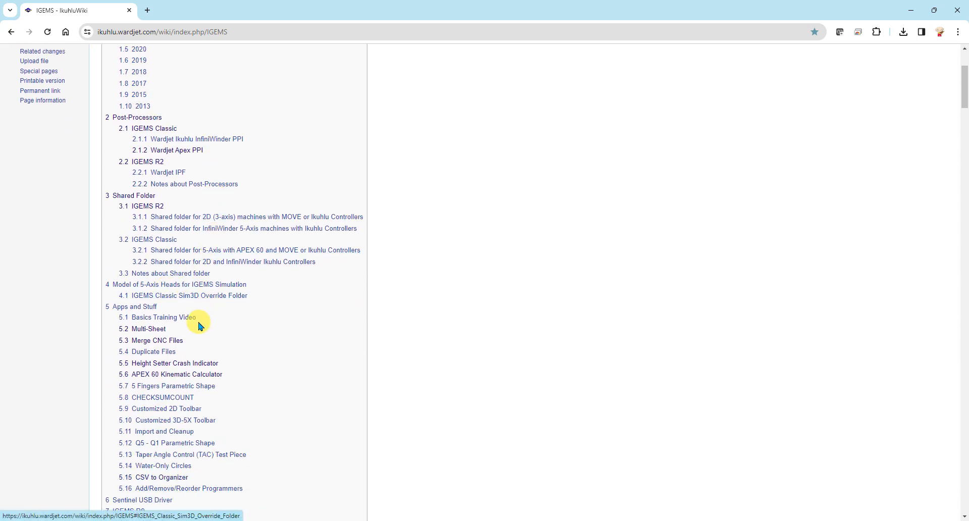
click(176, 369)
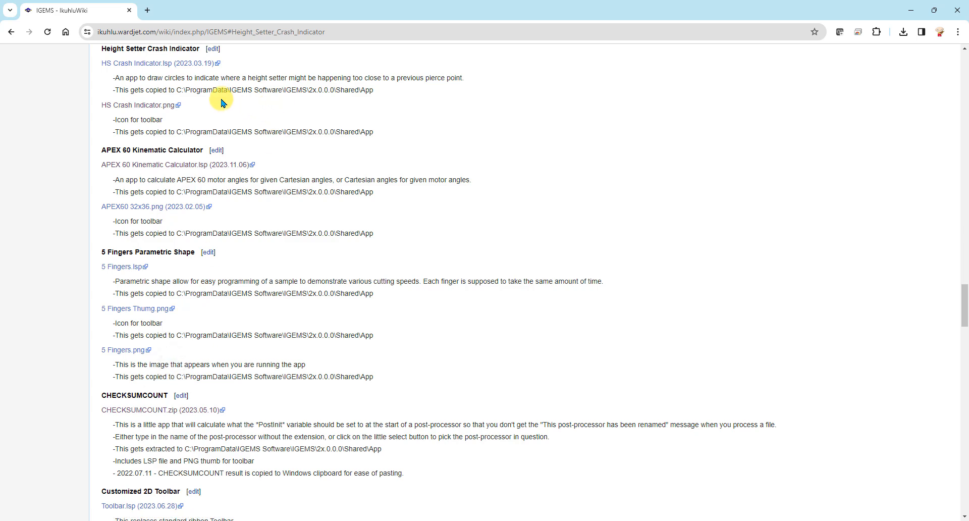
scroll(214, 126, up, 2)
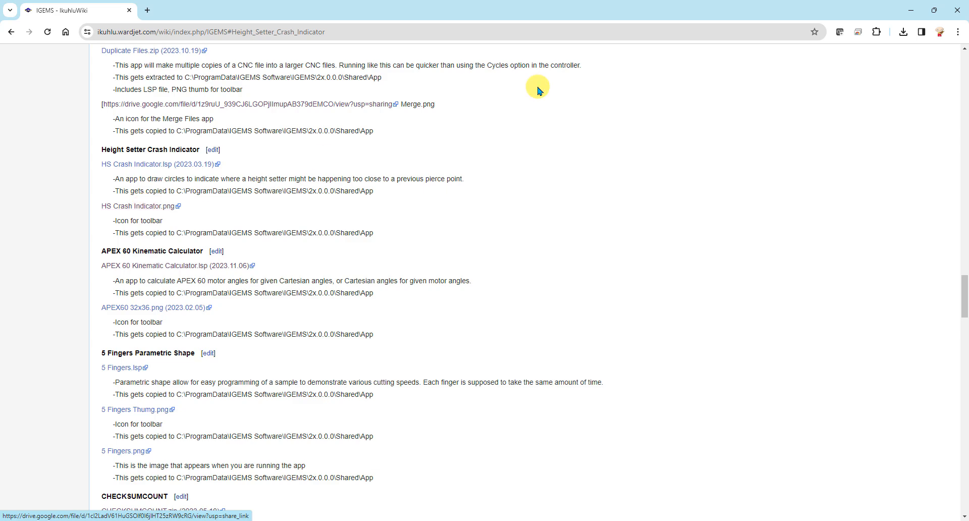
click(910, 12)
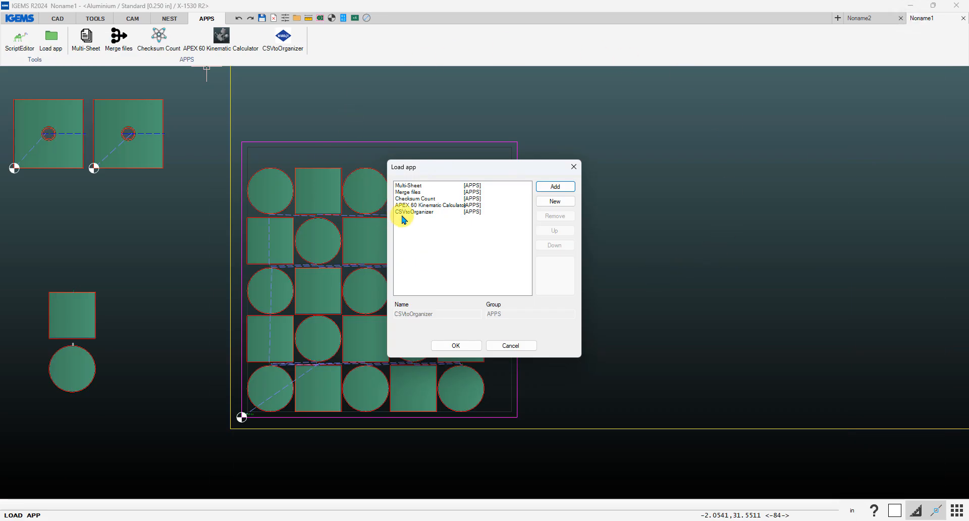
Step: Add HS Crash Indicator.lsp from the shared App folder to the loaded apps in the APPS group
click(553, 188)
double_click(515, 215)
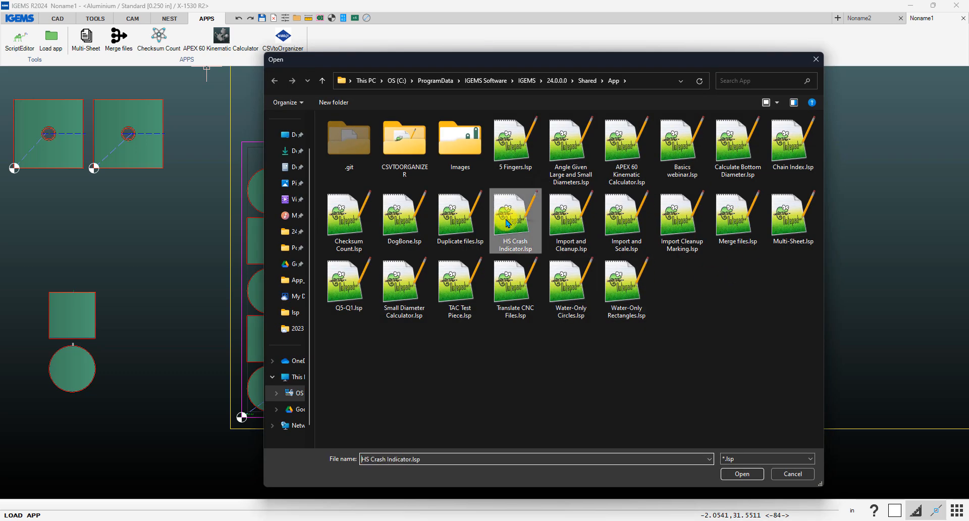
click(462, 283)
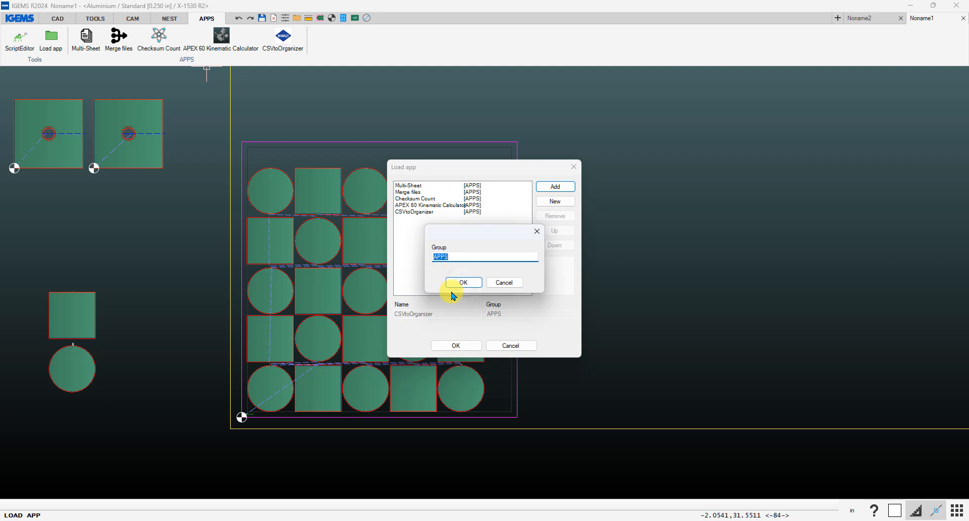
click(463, 281)
Step: Assign HS Crash Indicator.png from the Images folder as the new app's icon and confirm the app list
click(555, 279)
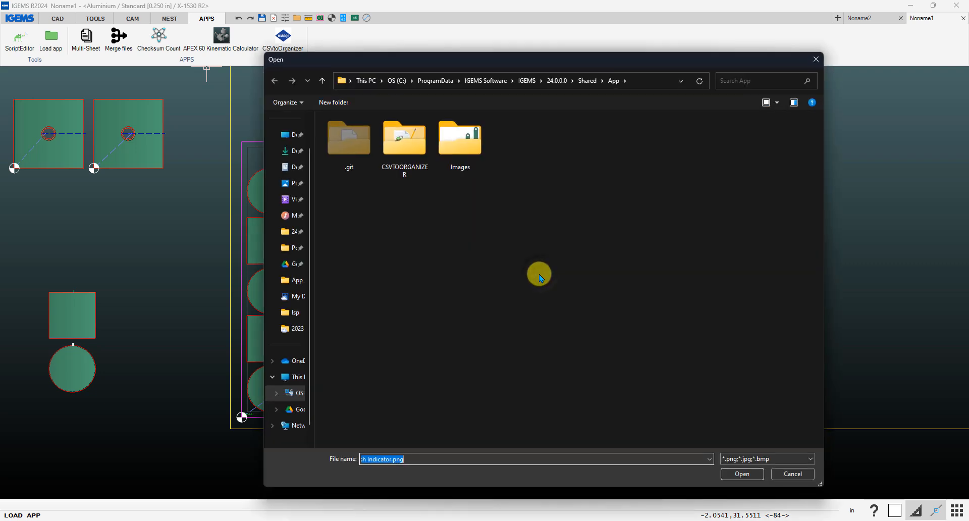
double_click(458, 140)
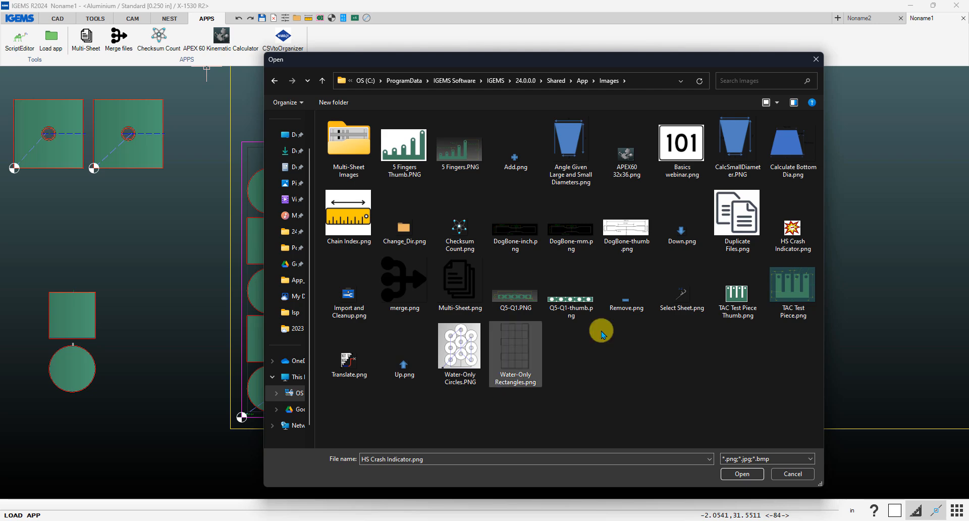
double_click(790, 230)
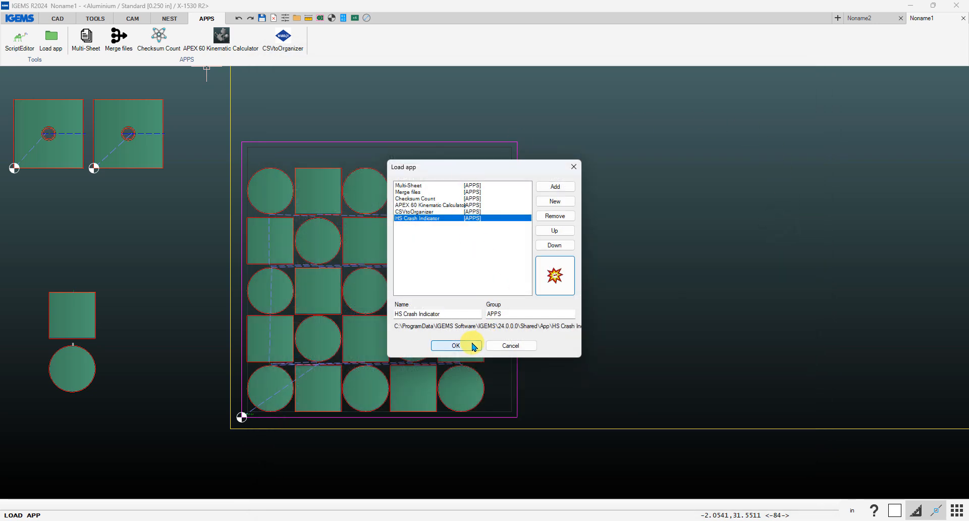
click(456, 345)
Step: Run HS Crash Indicator on the nested sheet, using the sheet's origin marker as the origin point
scroll(461, 124, down, 1)
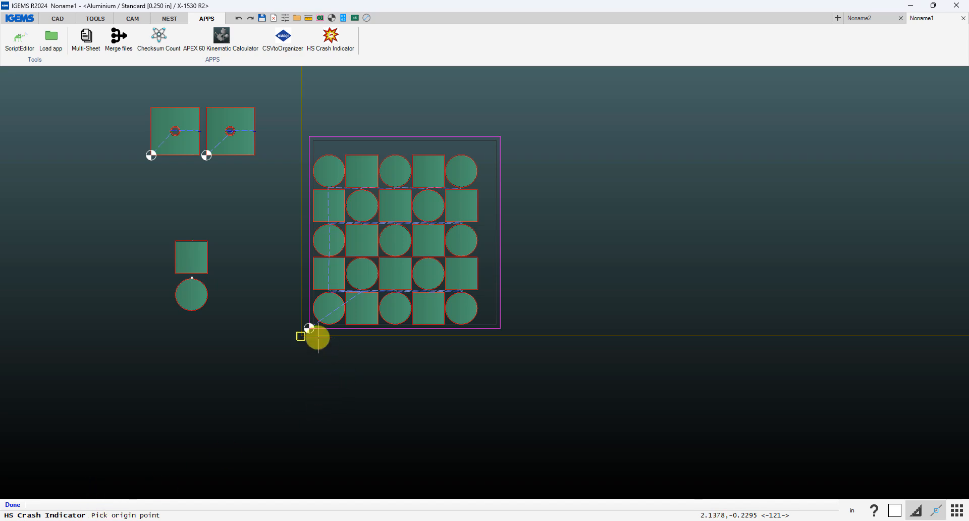
scroll(318, 337, up, 4)
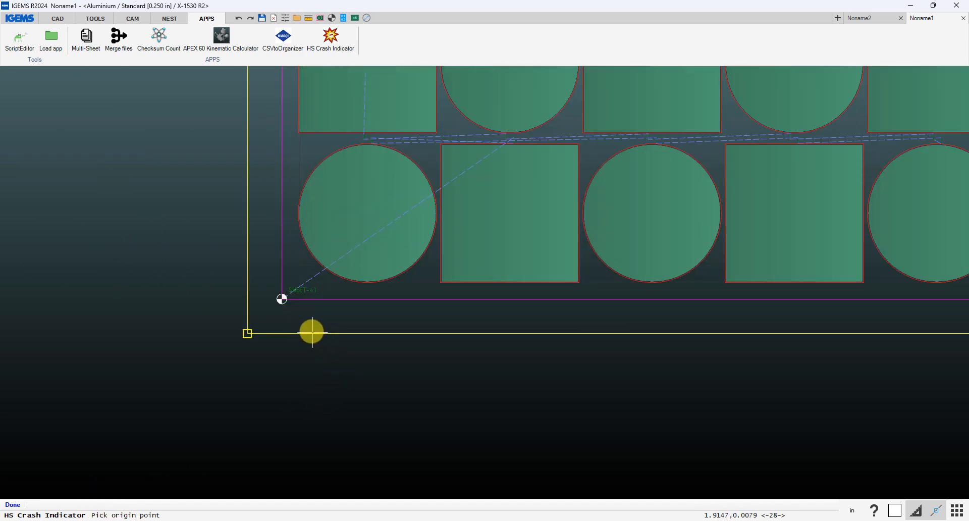
click(282, 299)
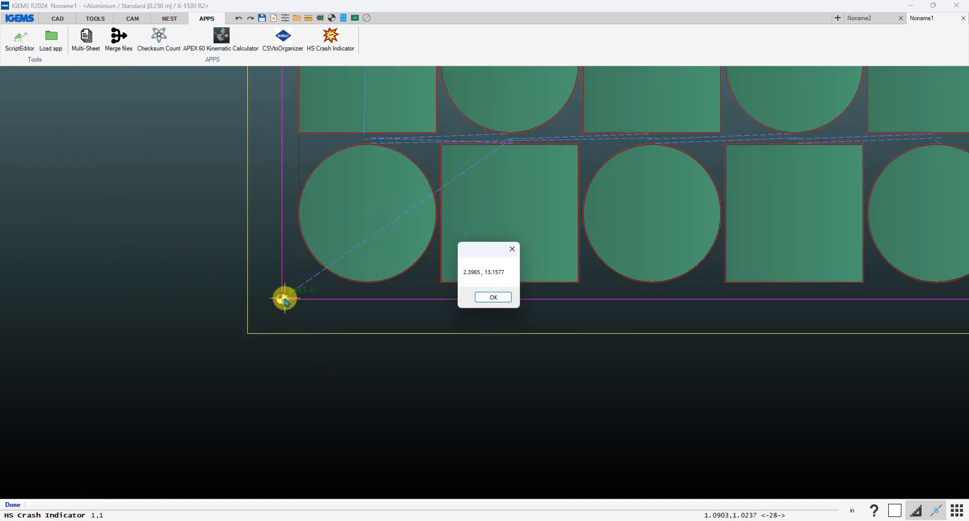
Step: Acknowledge each reported crash coordinate until HS Crash Indicator has marked every potential crash point on the nested sheet
click(495, 301)
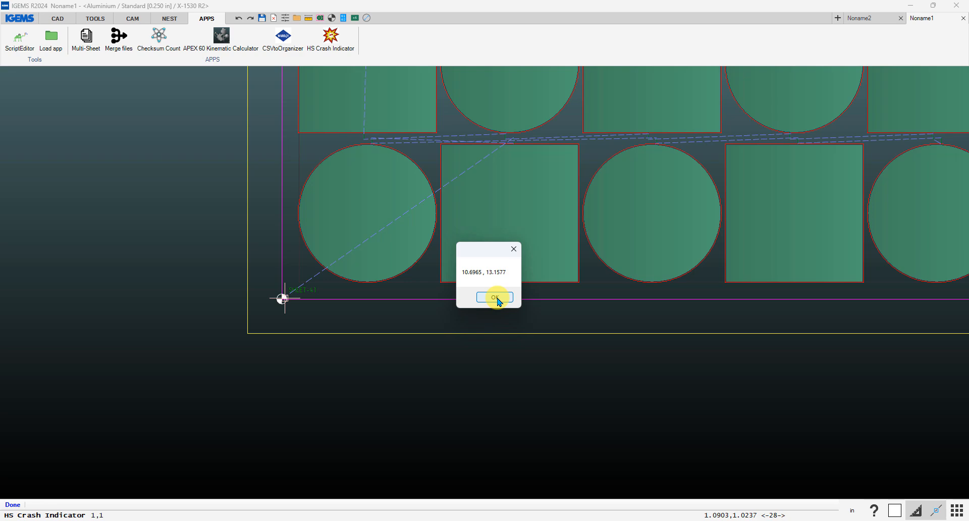
scroll(657, 237, down, 2)
scroll(605, 227, down, 2)
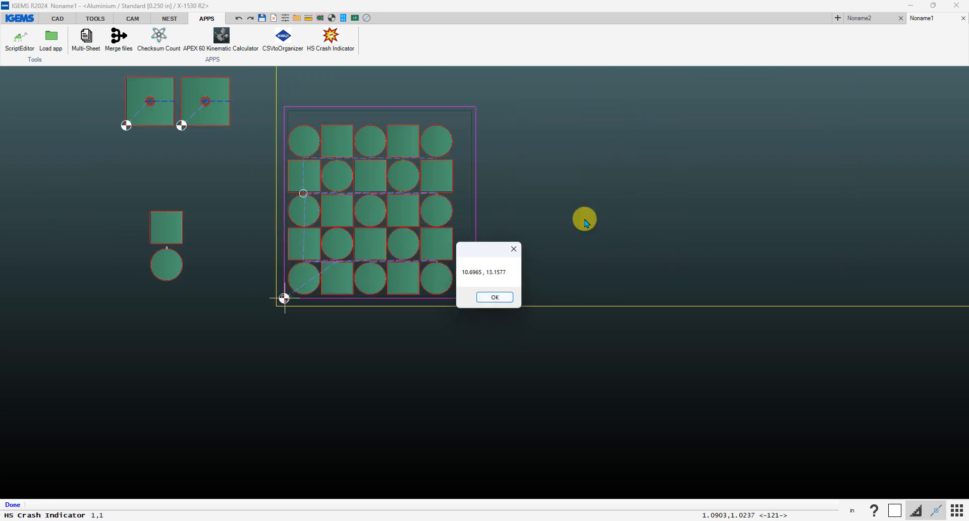
click(486, 300)
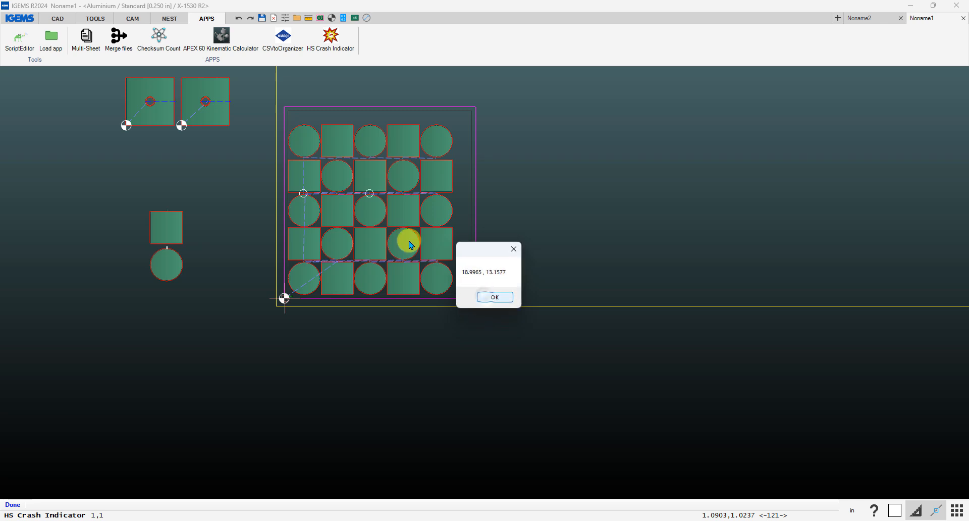
click(484, 298)
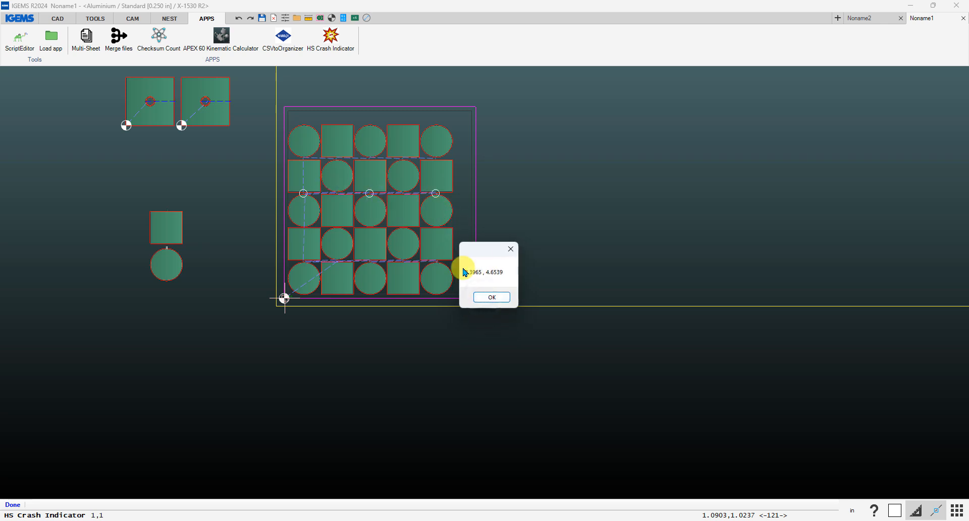
click(485, 297)
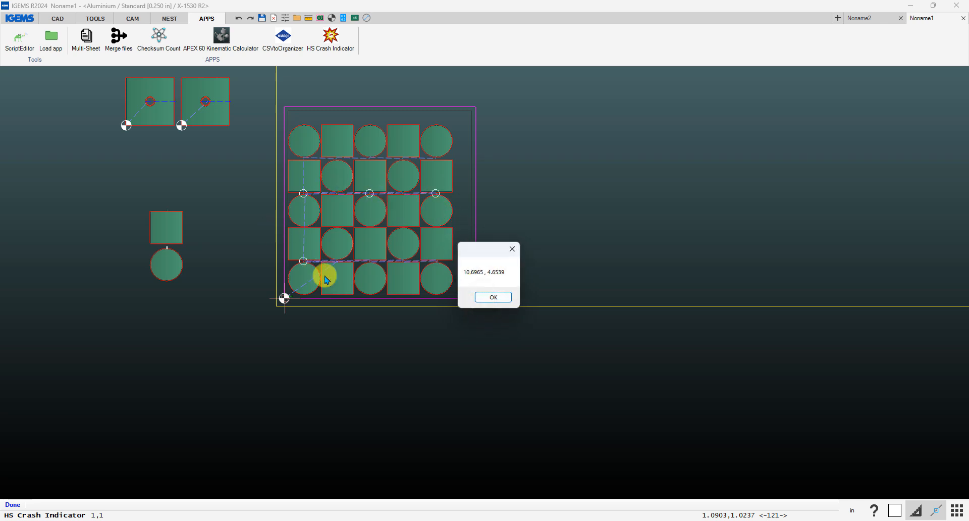
click(483, 299)
click(484, 299)
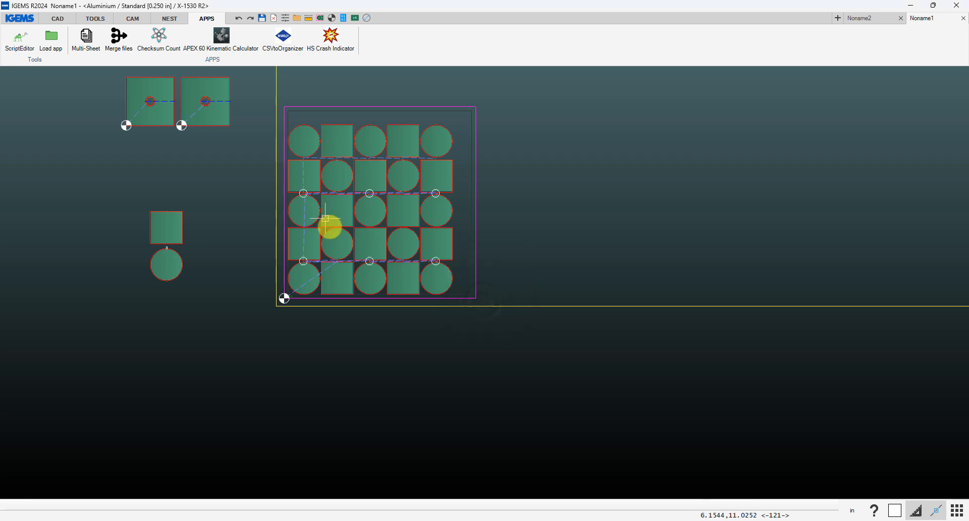
scroll(368, 288, up, 1)
scroll(317, 228, up, 3)
scroll(317, 228, down, 5)
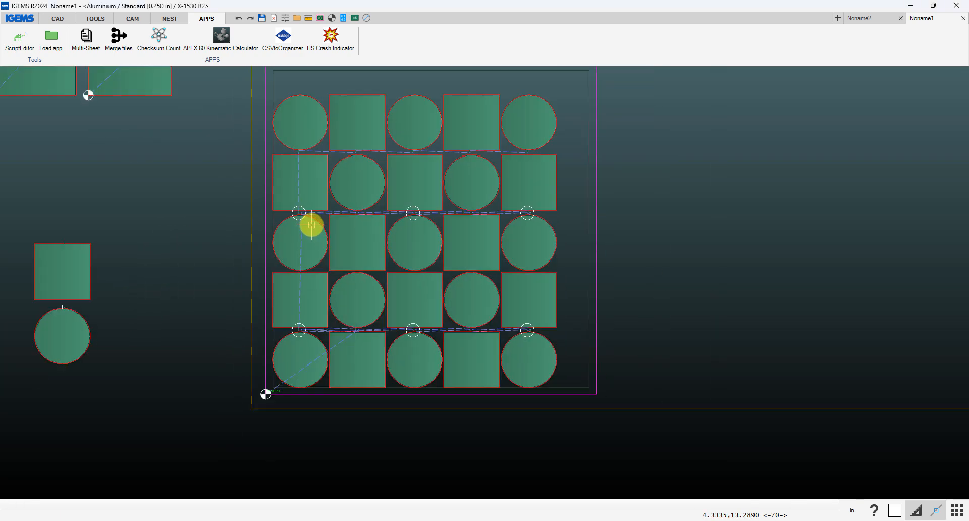
Step: Process the nested sheet's cut order as a 2D simulation with the offered options and place it at the sheet's origin marker
click(344, 20)
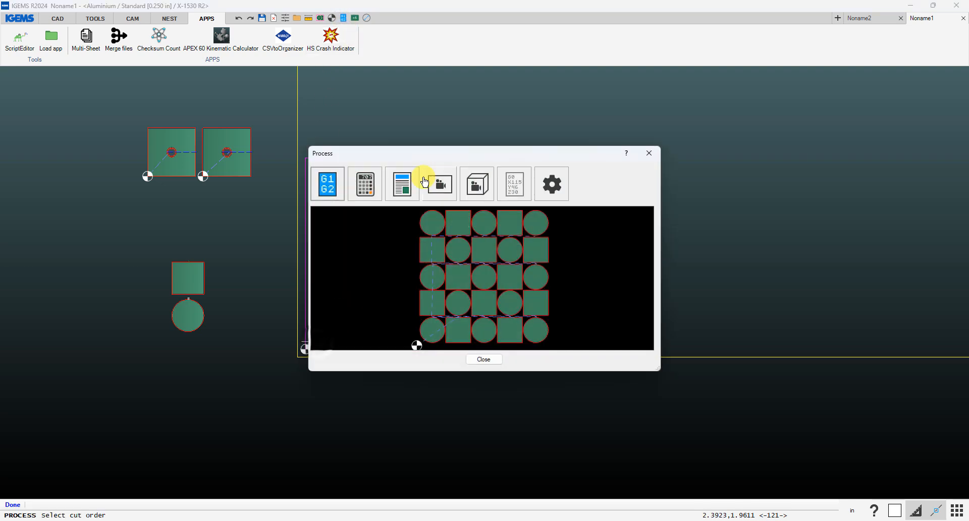
click(436, 185)
click(469, 354)
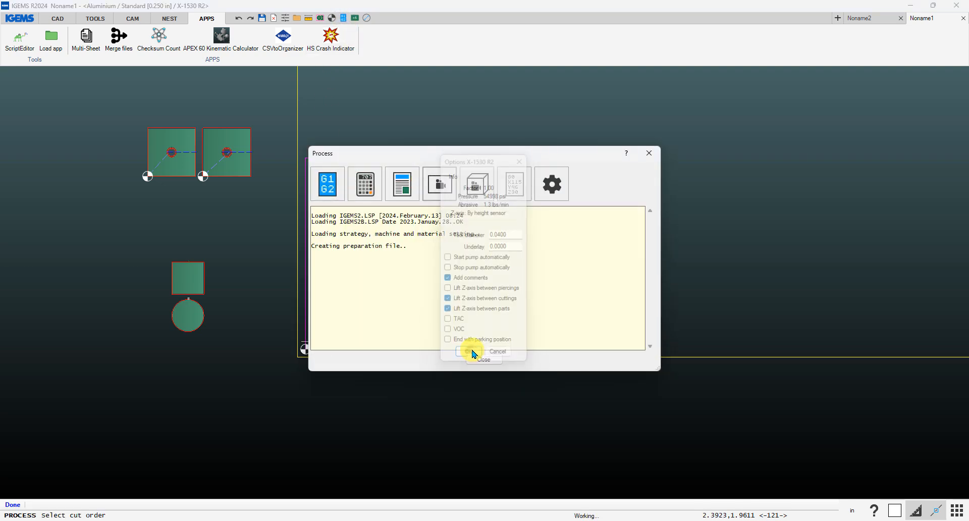
click(467, 421)
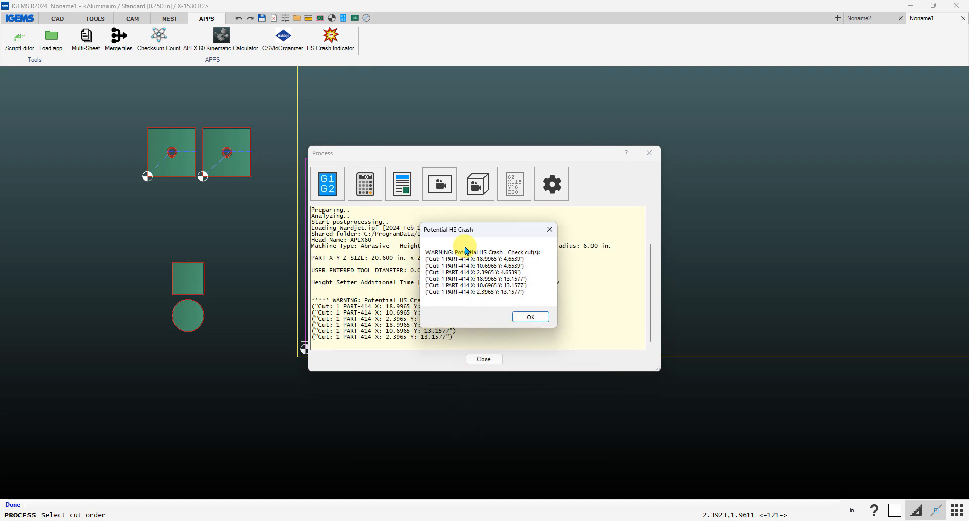
click(525, 323)
click(502, 323)
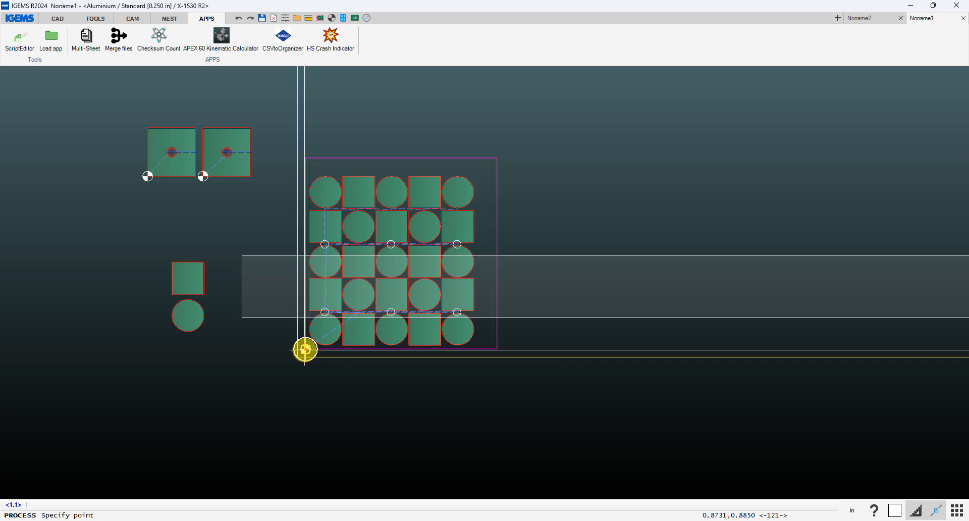
click(305, 349)
Step: Advance the simulation to the PART-416 cut near the program's end and examine the height setter point inside a crash circle
drag(245, 37, 265, 379)
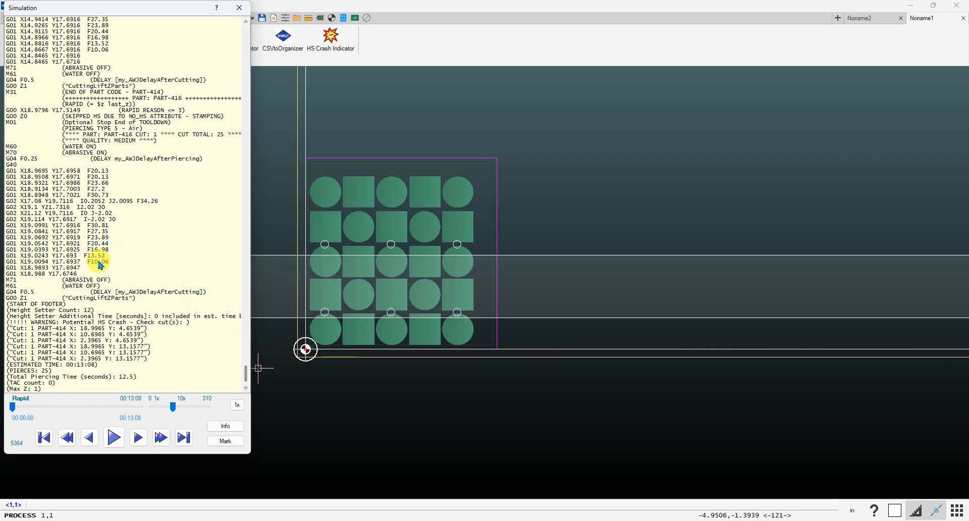
click(71, 195)
scroll(329, 329, up, 1)
scroll(316, 298, up, 6)
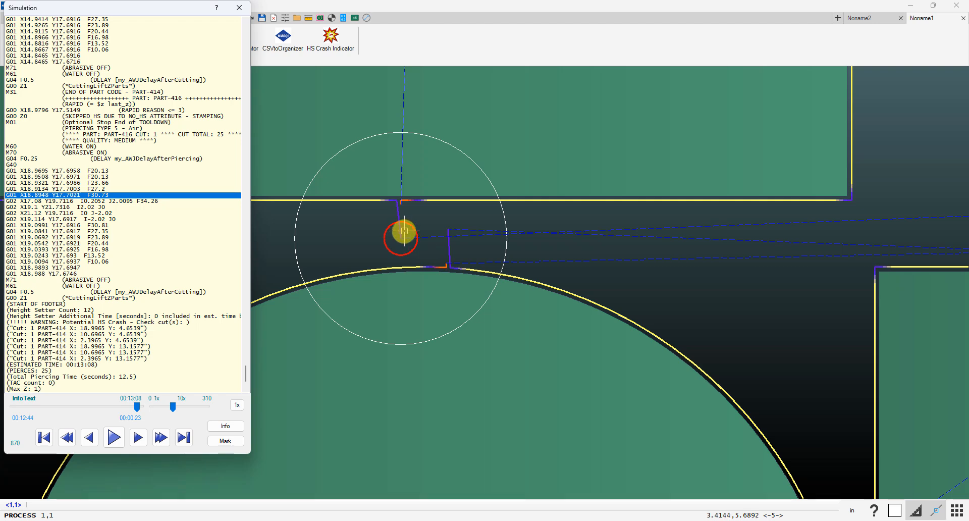
scroll(401, 235, down, 5)
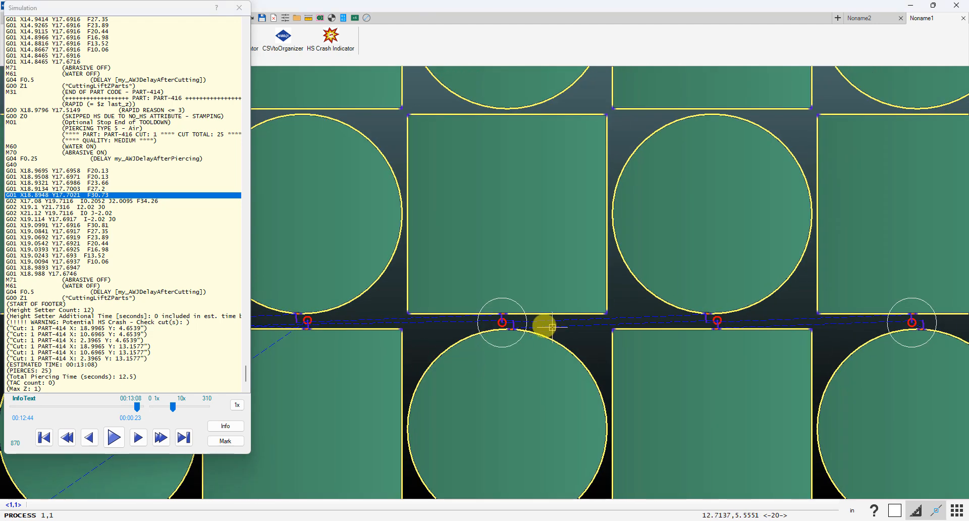
Step: Compare the remaining crash circles in both marked rows with the simulated probe points and nearby cut paths
scroll(520, 328, up, 10)
scroll(495, 330, down, 8)
middle_drag(575, 328, 390, 369)
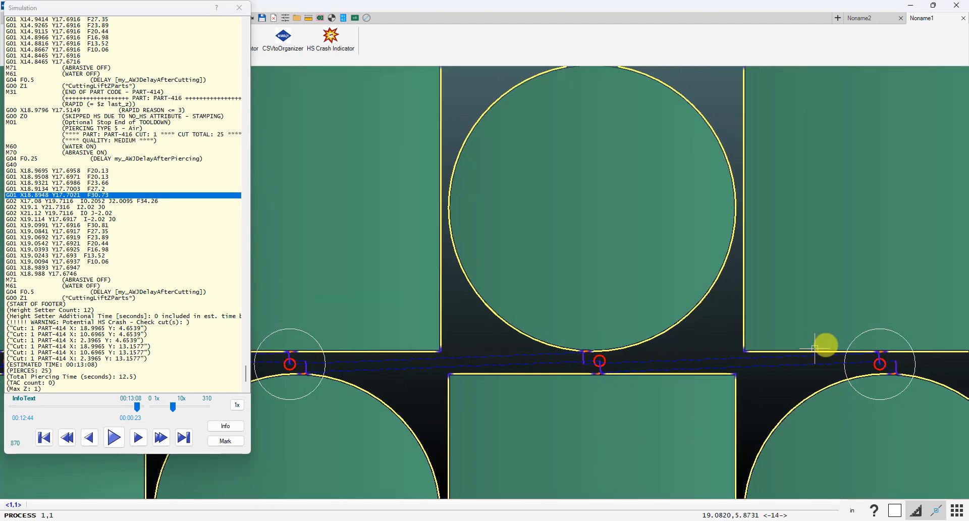
middle_drag(852, 363, 528, 401)
scroll(529, 401, up, 1)
scroll(529, 401, down, 5)
scroll(565, 221, up, 7)
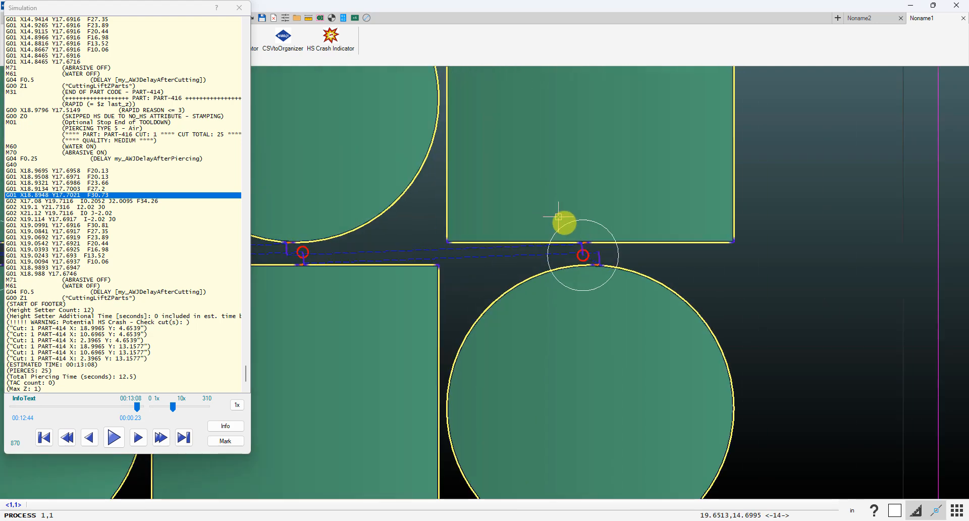
scroll(571, 236, down, 4)
middle_drag(572, 237, 861, 223)
middle_drag(481, 253, 757, 263)
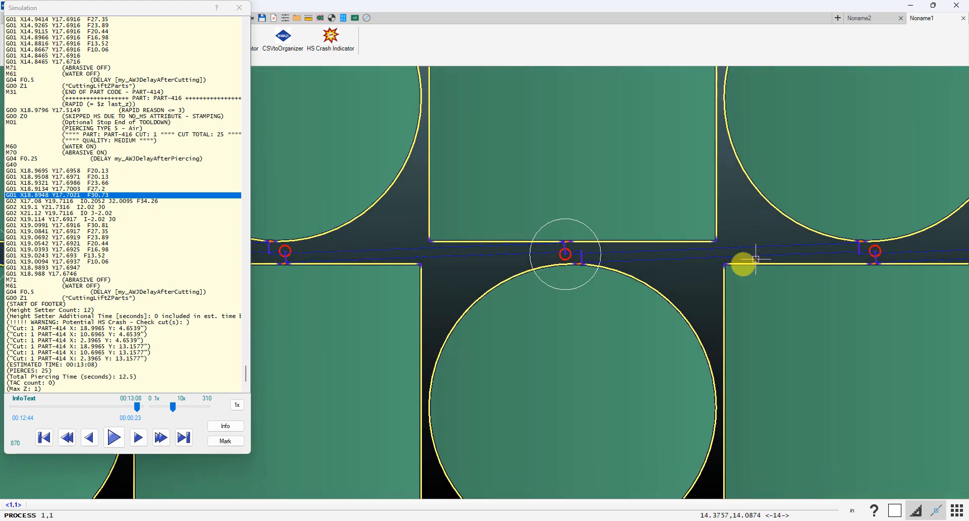
scroll(460, 260, down, 6)
scroll(597, 181, up, 1)
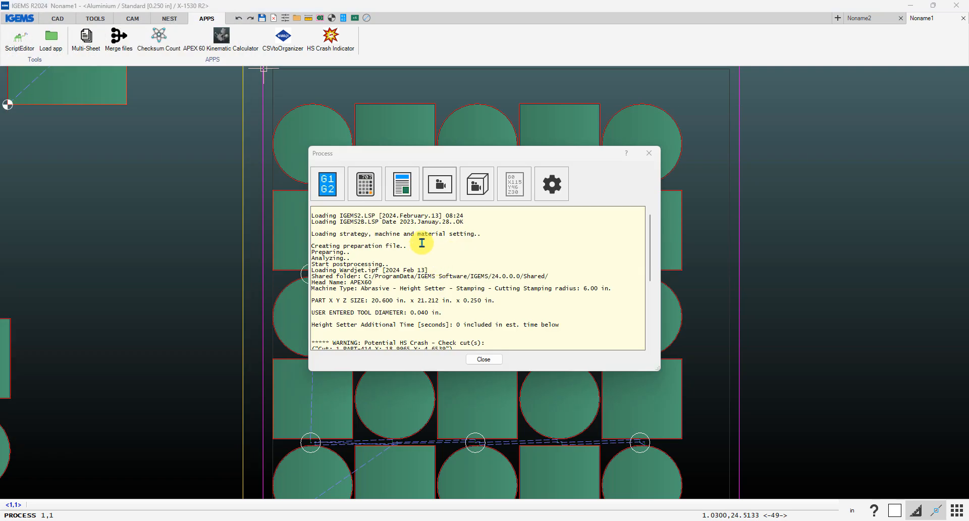
Step: Rerun the 2D simulation with a different HS Check Probe Point Radius under Other Stamping Distances and place it on the sheet
click(440, 186)
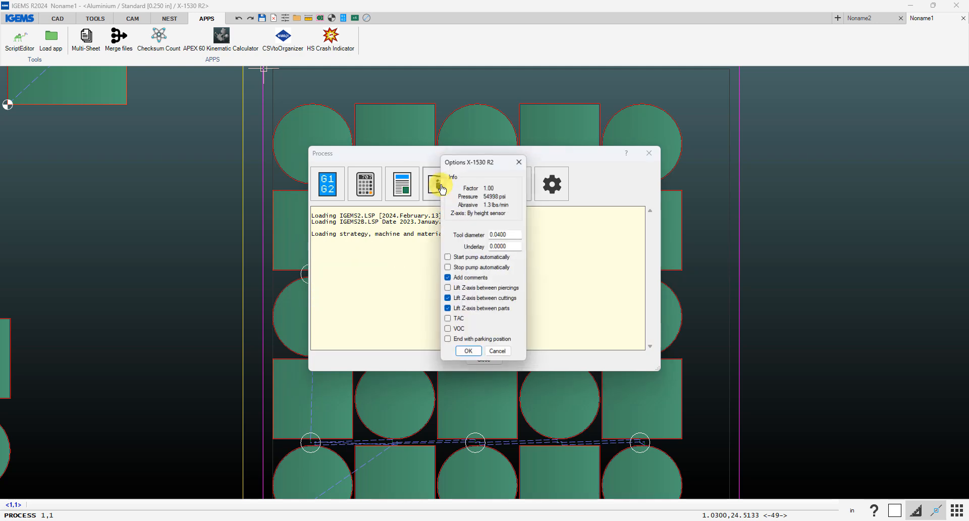
click(475, 355)
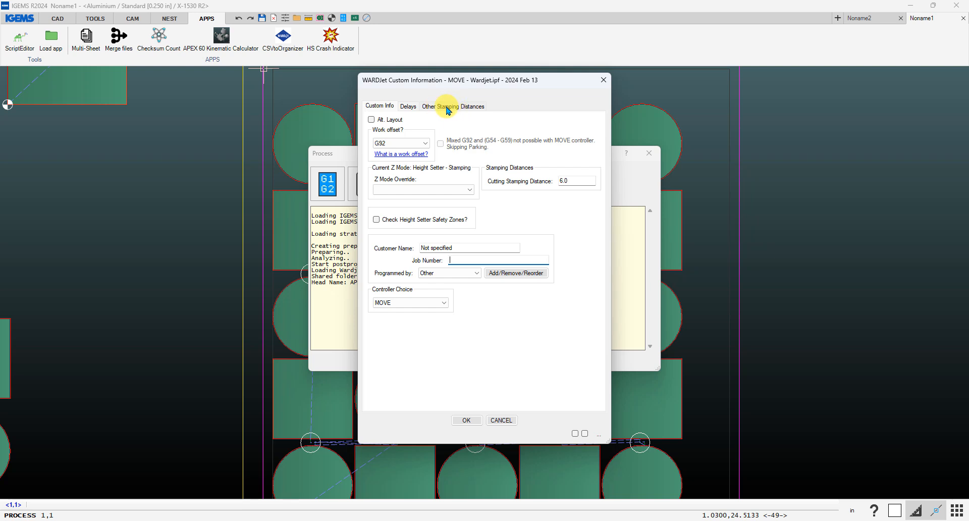
click(448, 107)
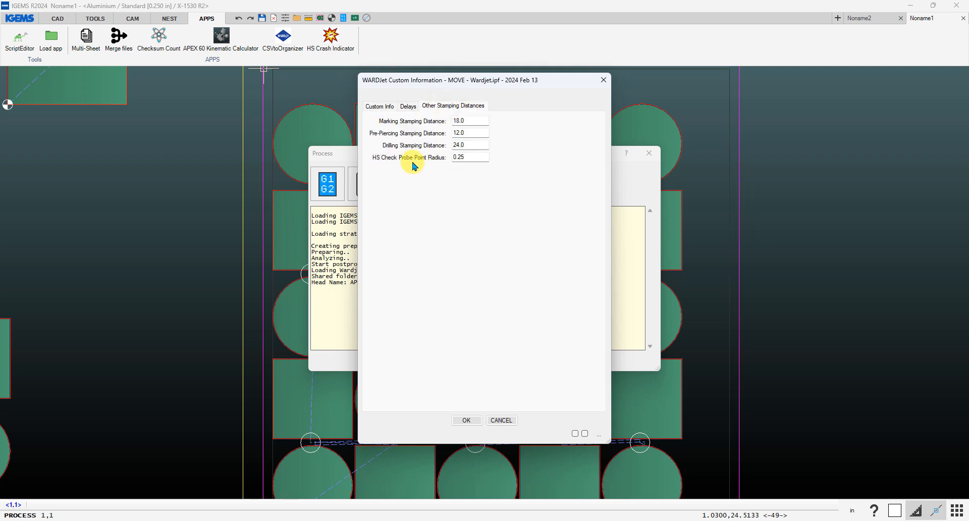
drag(471, 157, 420, 168)
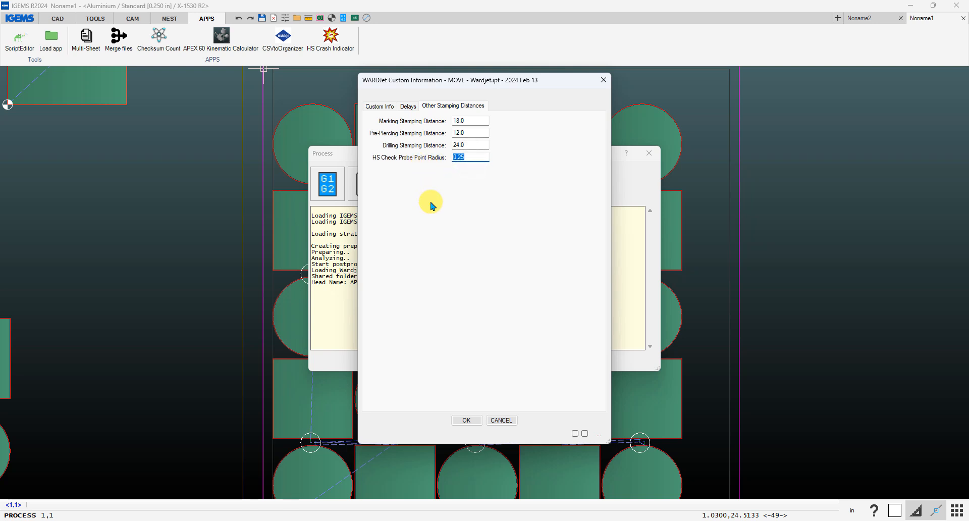
text(3)
drag(444, 158, 422, 160)
click(467, 421)
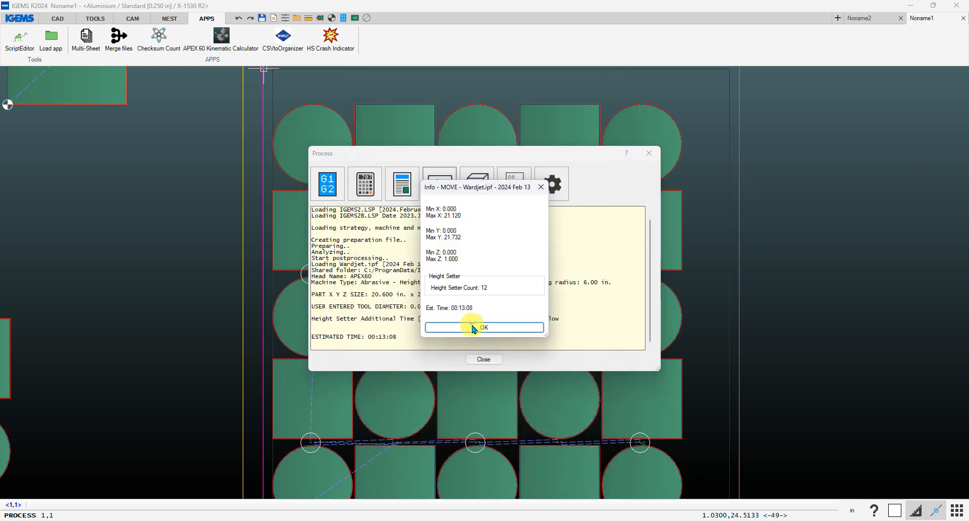
click(505, 327)
click(467, 349)
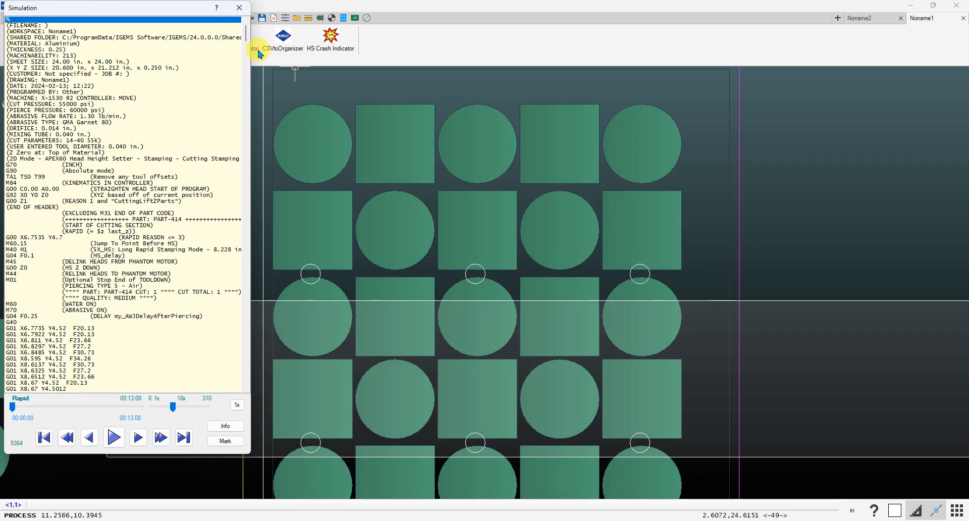